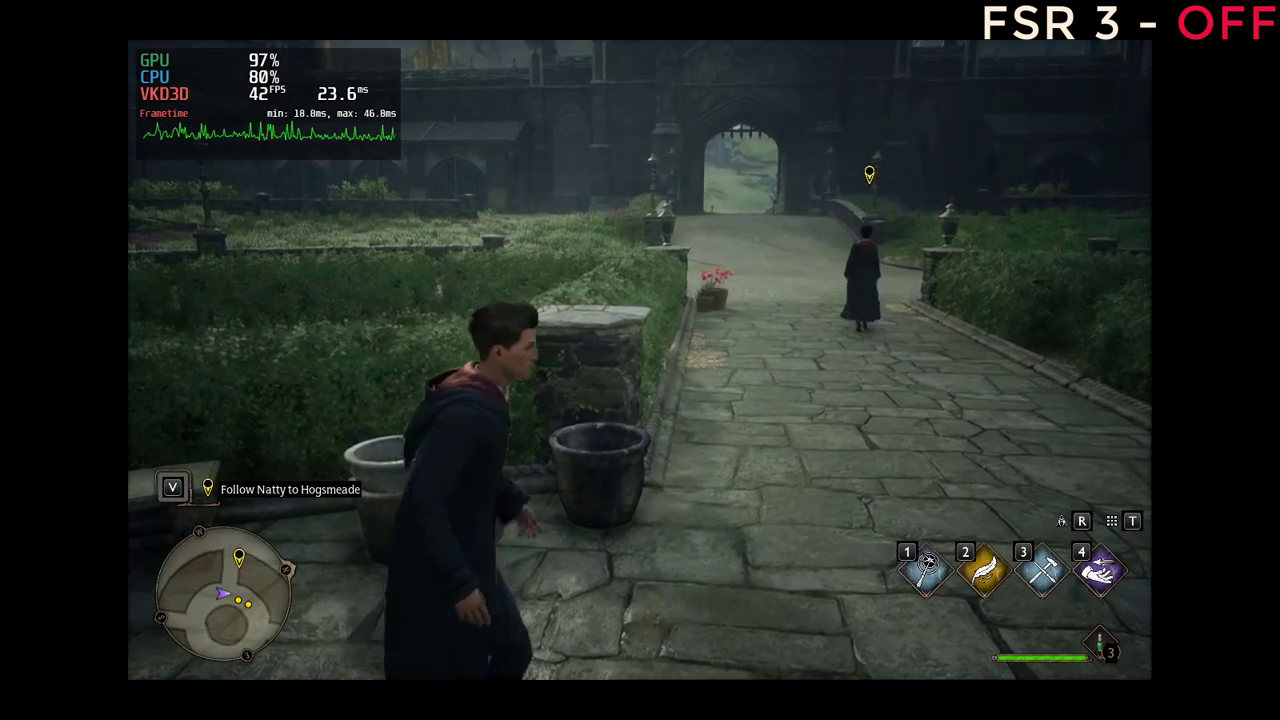
Run after Natty along the garden path and over the bridge toward the castle archway
key(w)
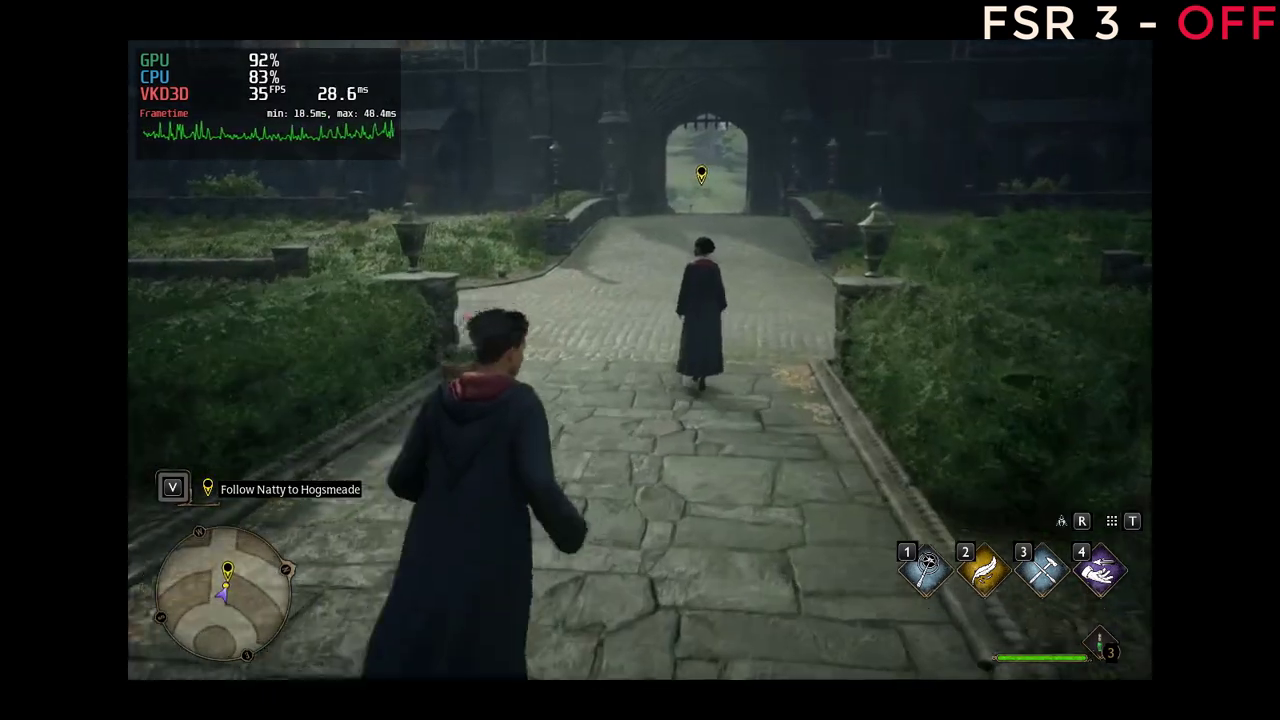
key(w)
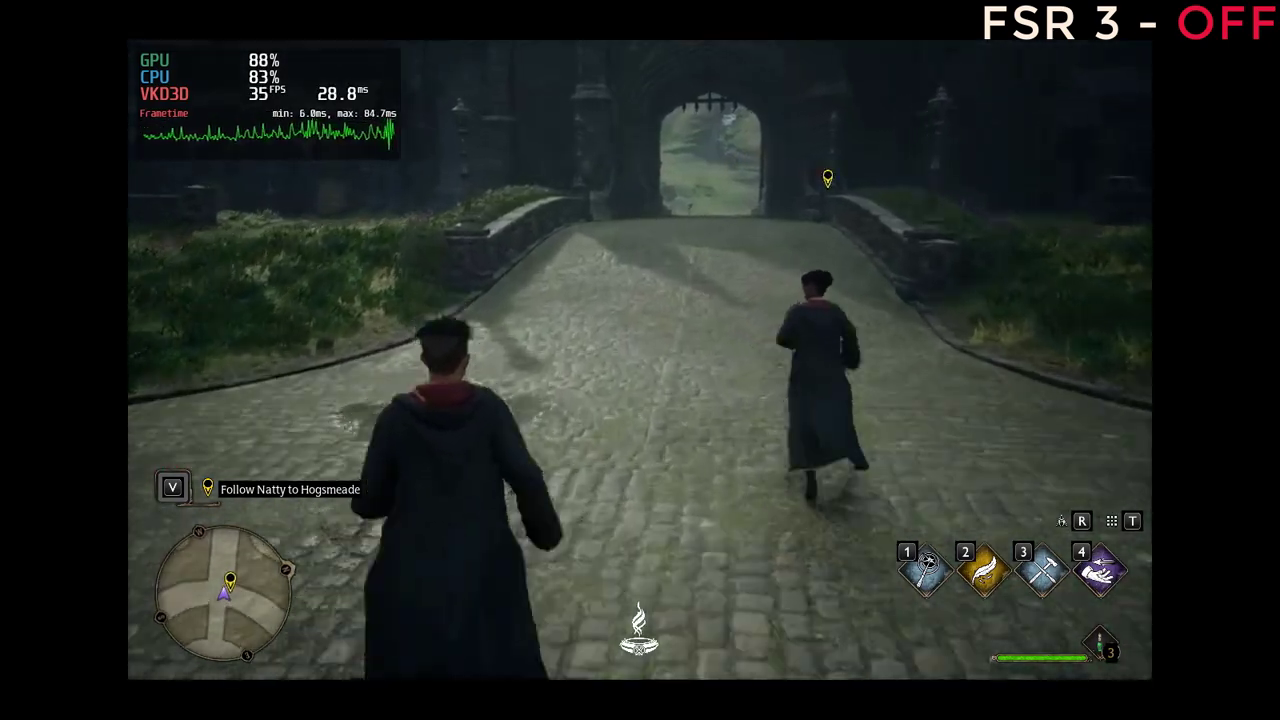
key(w)
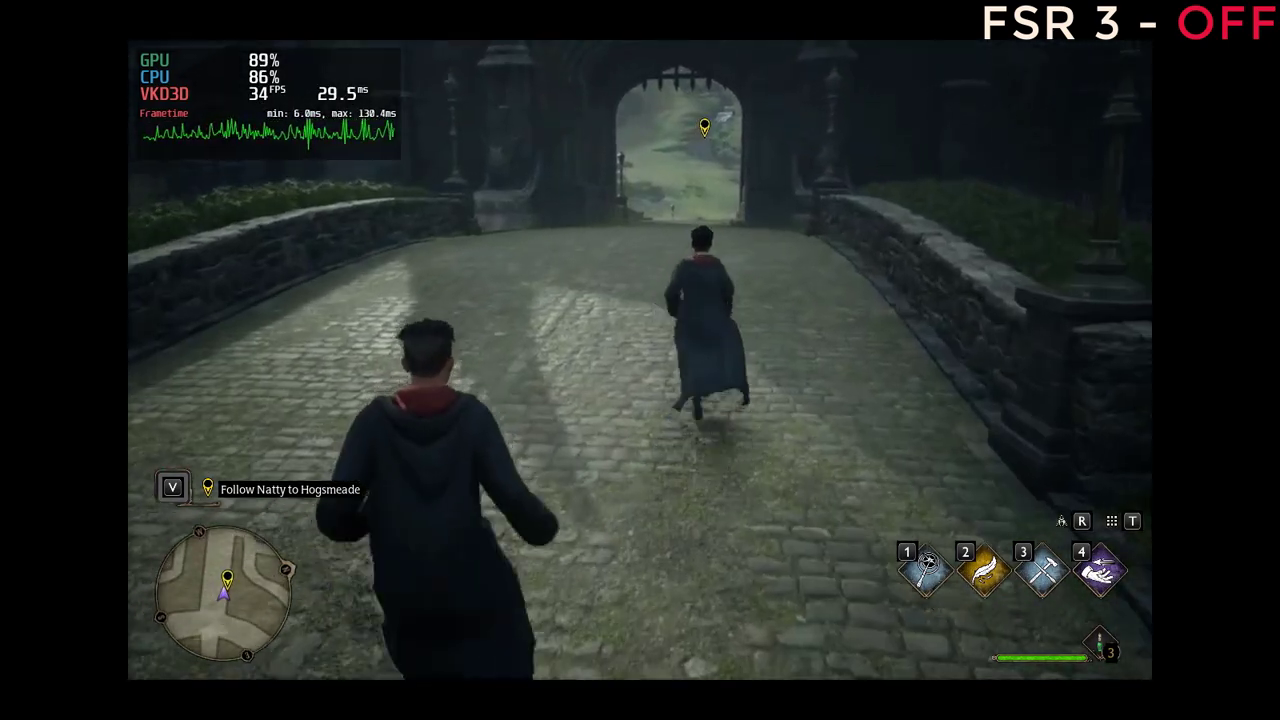
key(w)
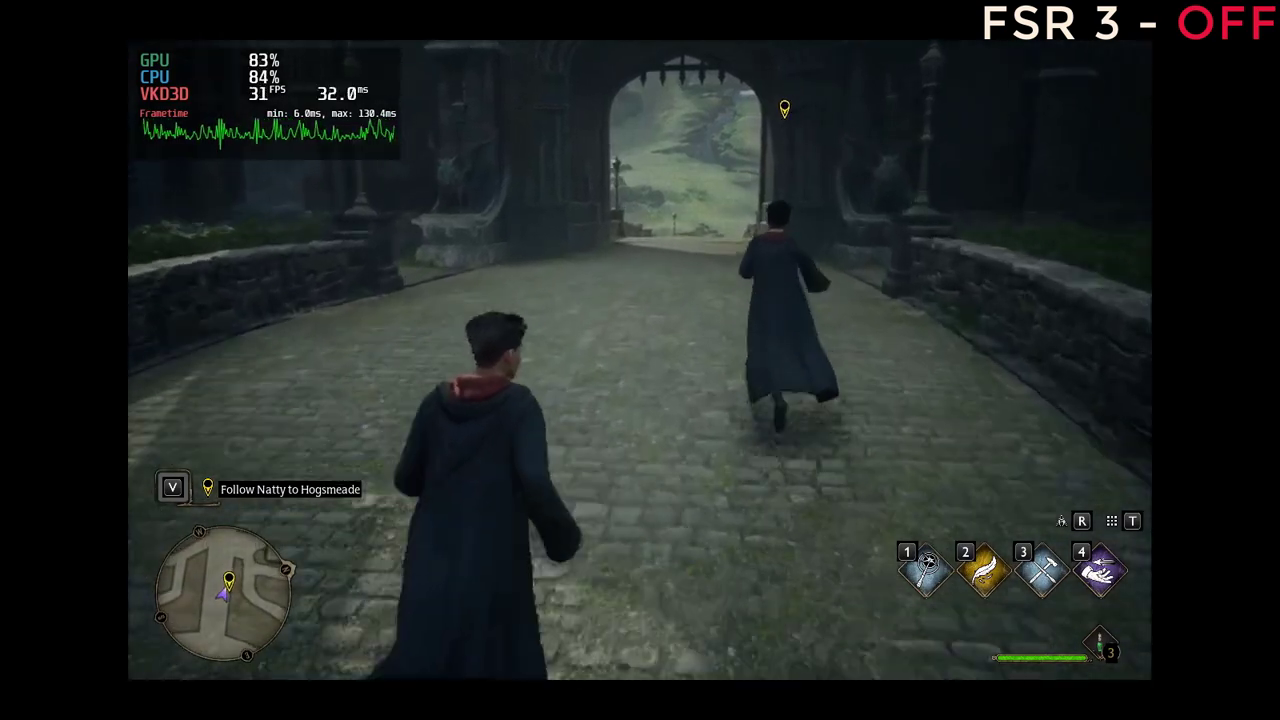
key(w)
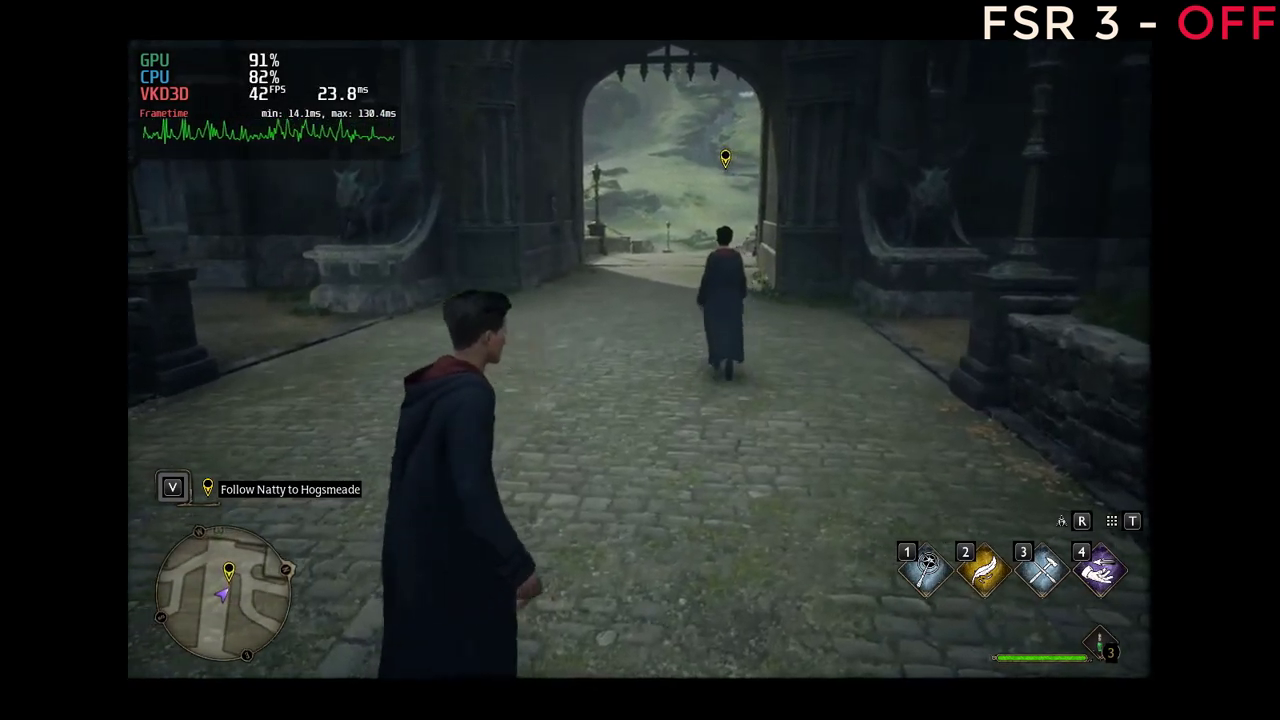
key(w)
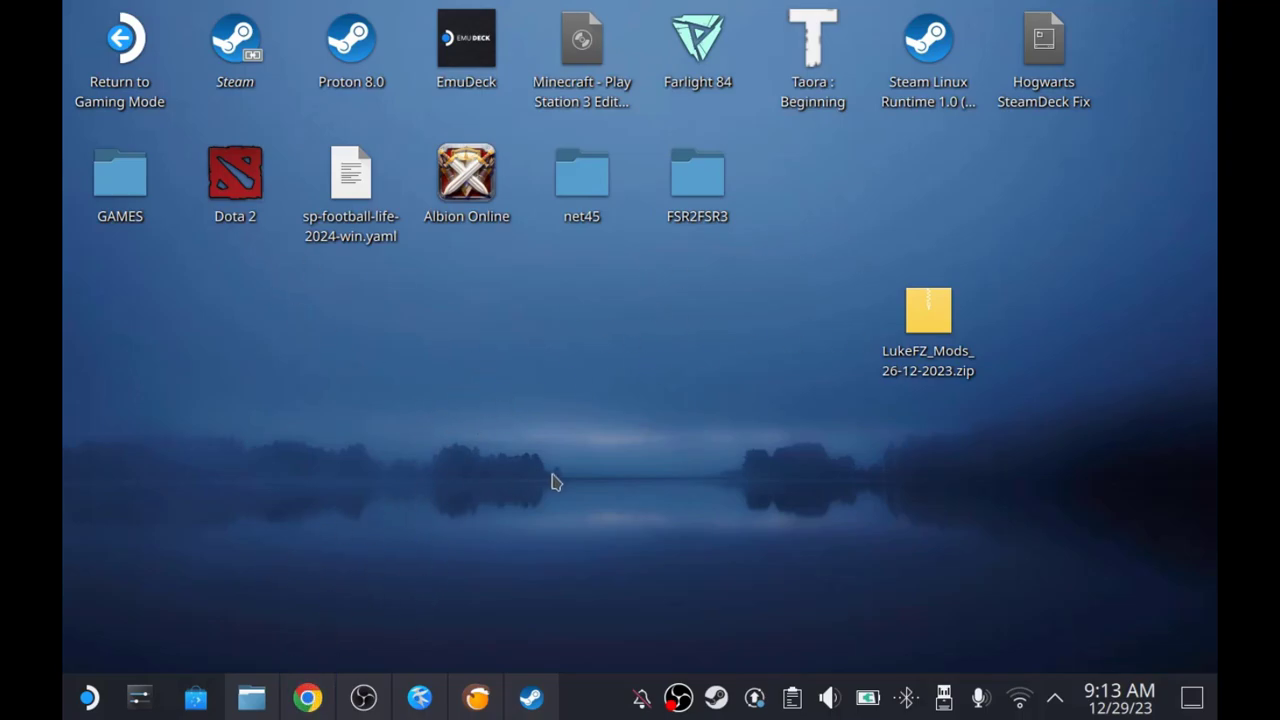
Move the LukeFZ_Mods zip icon below the FSR2FSR3 folder, then back to the right
drag(922, 345, 575, 345)
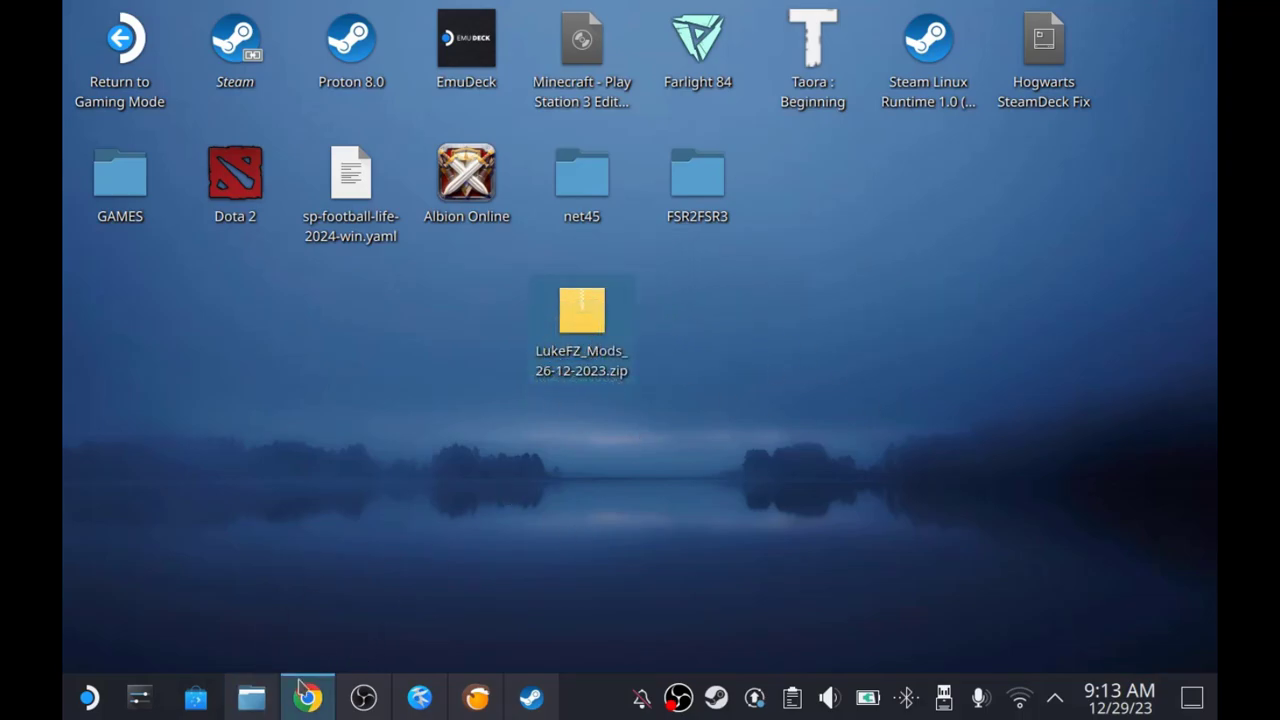
mouse_move(312, 703)
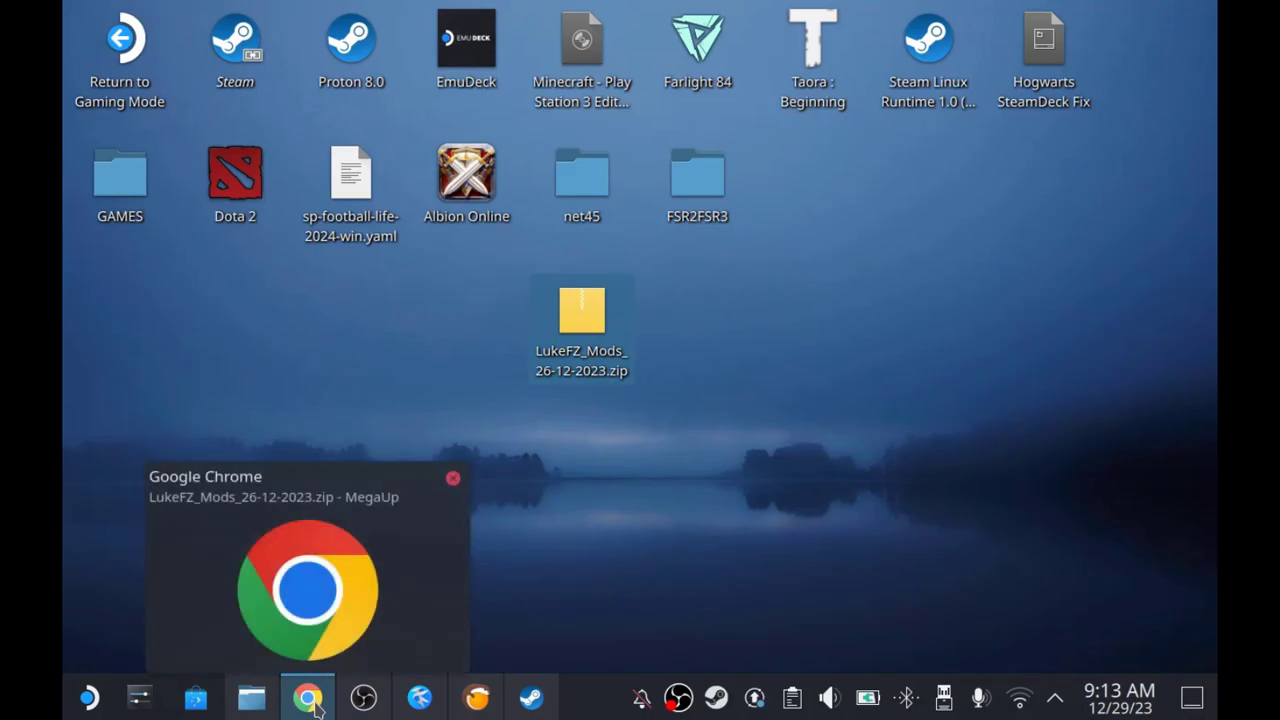
drag(537, 363, 692, 395)
Bring Chrome forward and show the All LukeFZ Mods Reddit post from its top
click(305, 698)
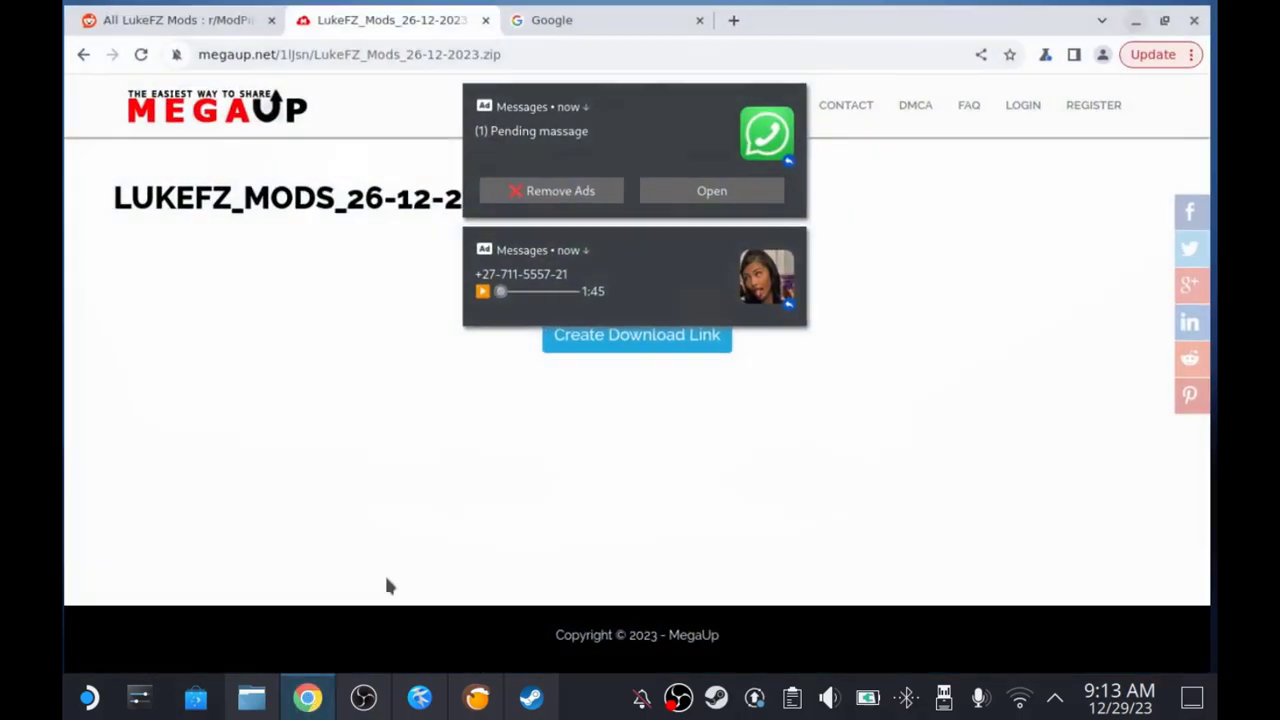
click(165, 12)
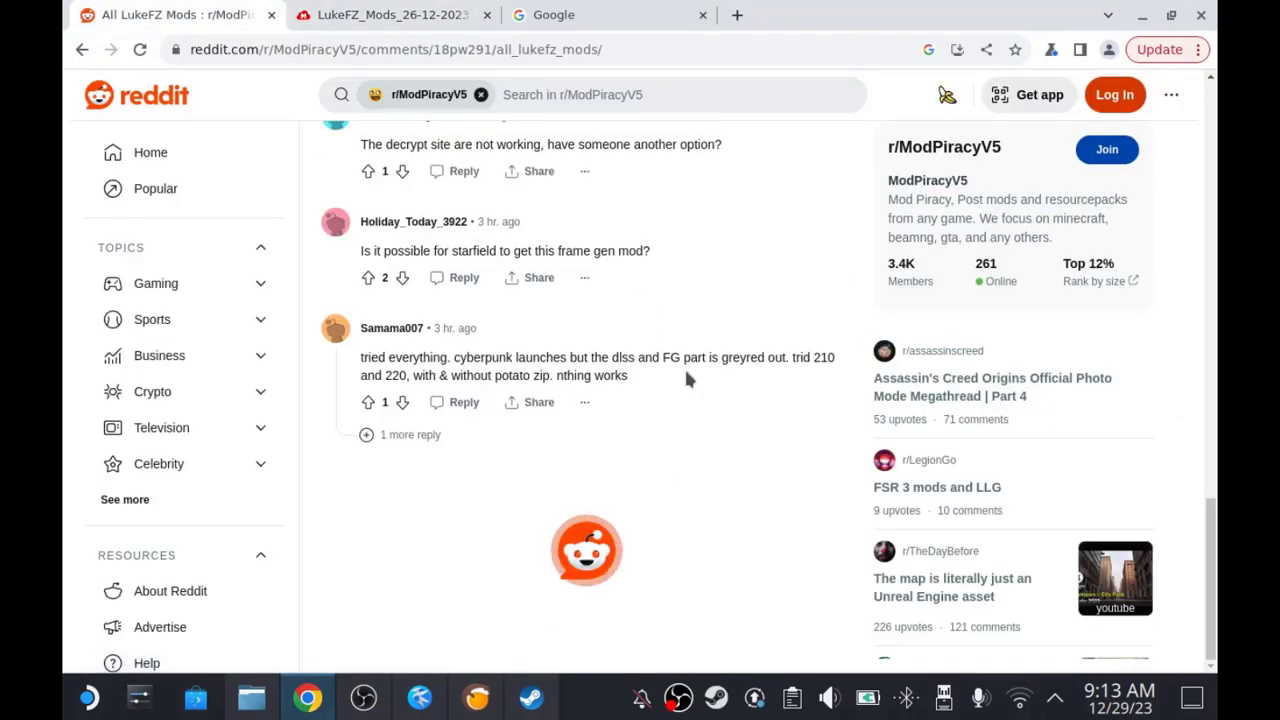
scroll(700, 390, up, 4)
scroll(732, 405, up, 10)
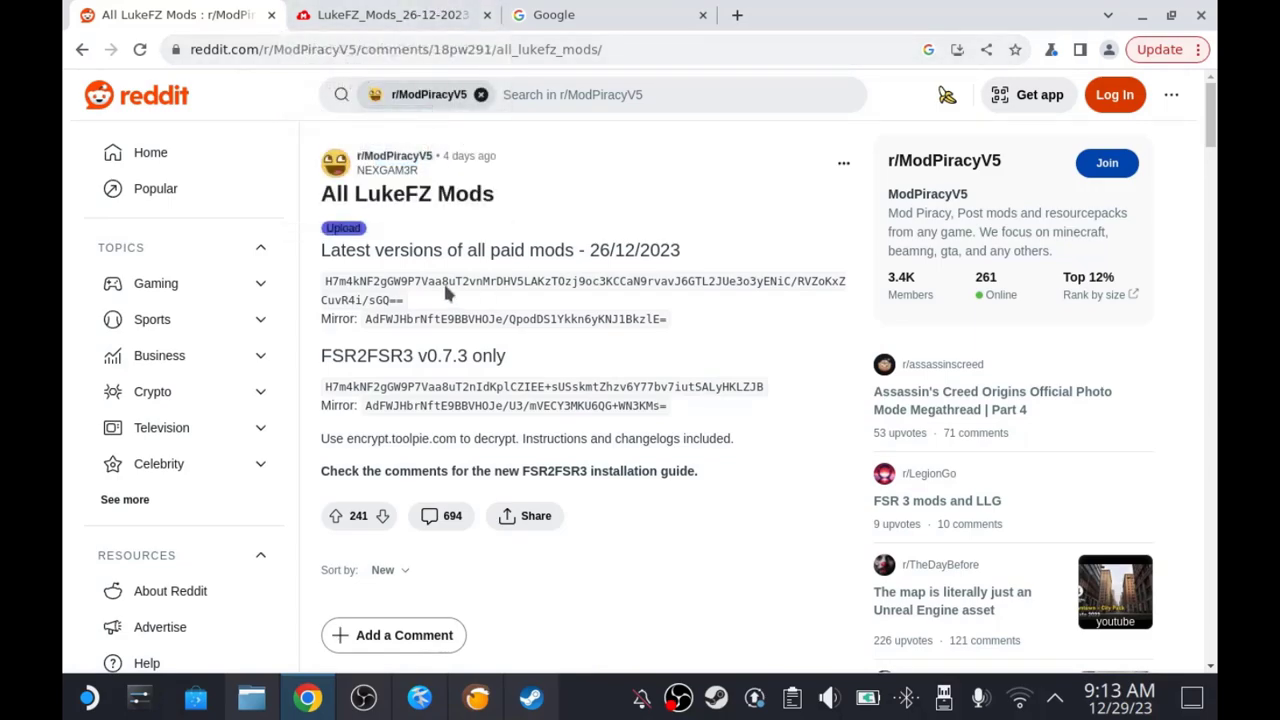
mouse_move(583, 8)
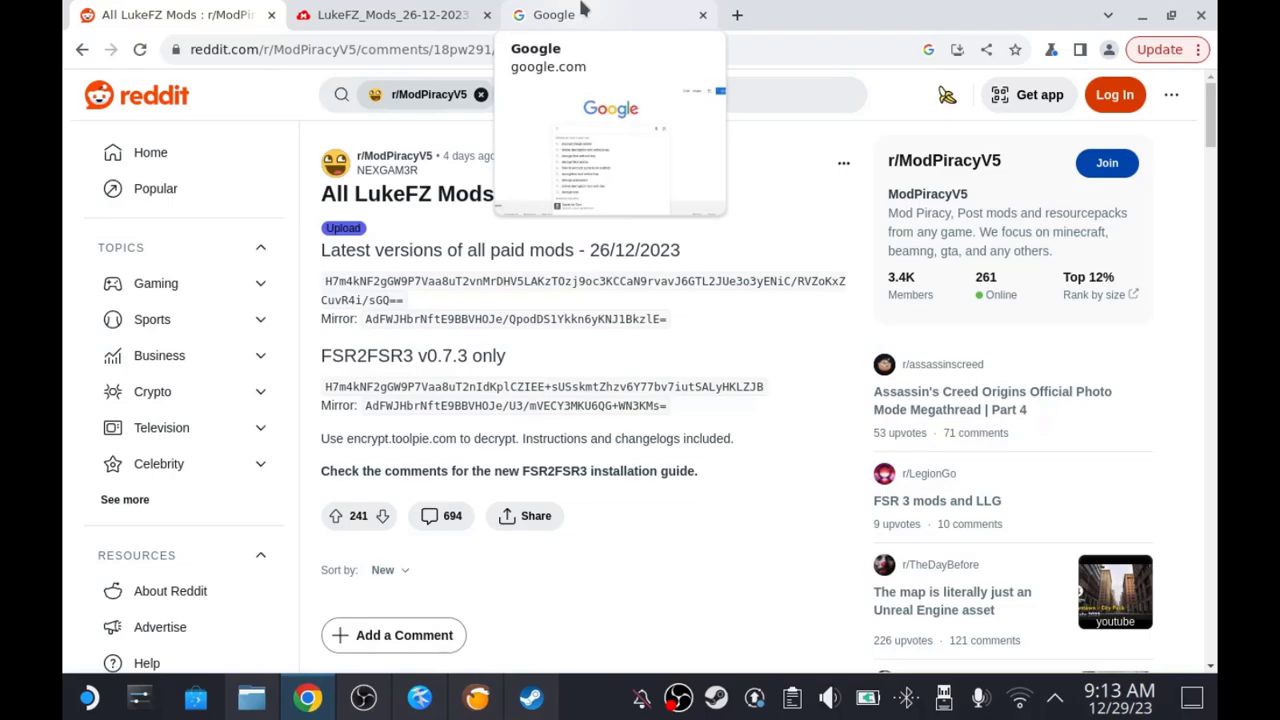
Search Google for 'luke', browse the LukeFZ Patreon page, then return to the MegaUp tab
click(583, 12)
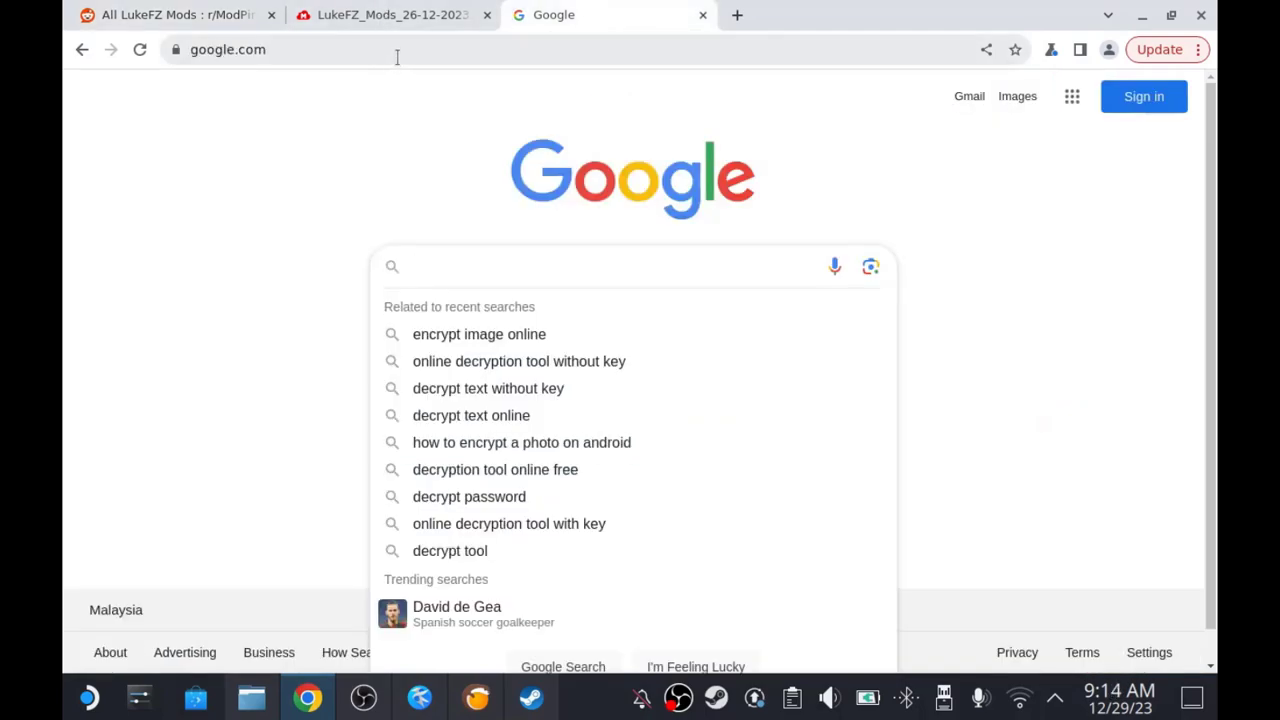
text(luke)
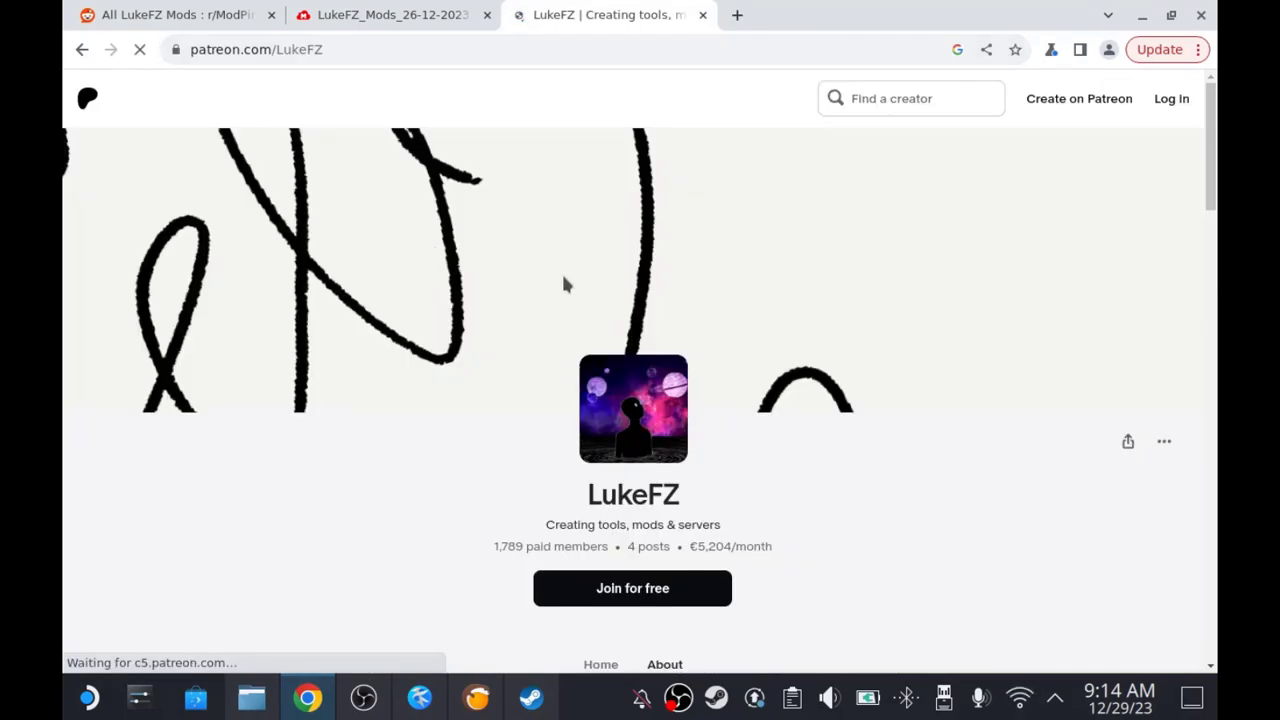
scroll(826, 343, down, 2)
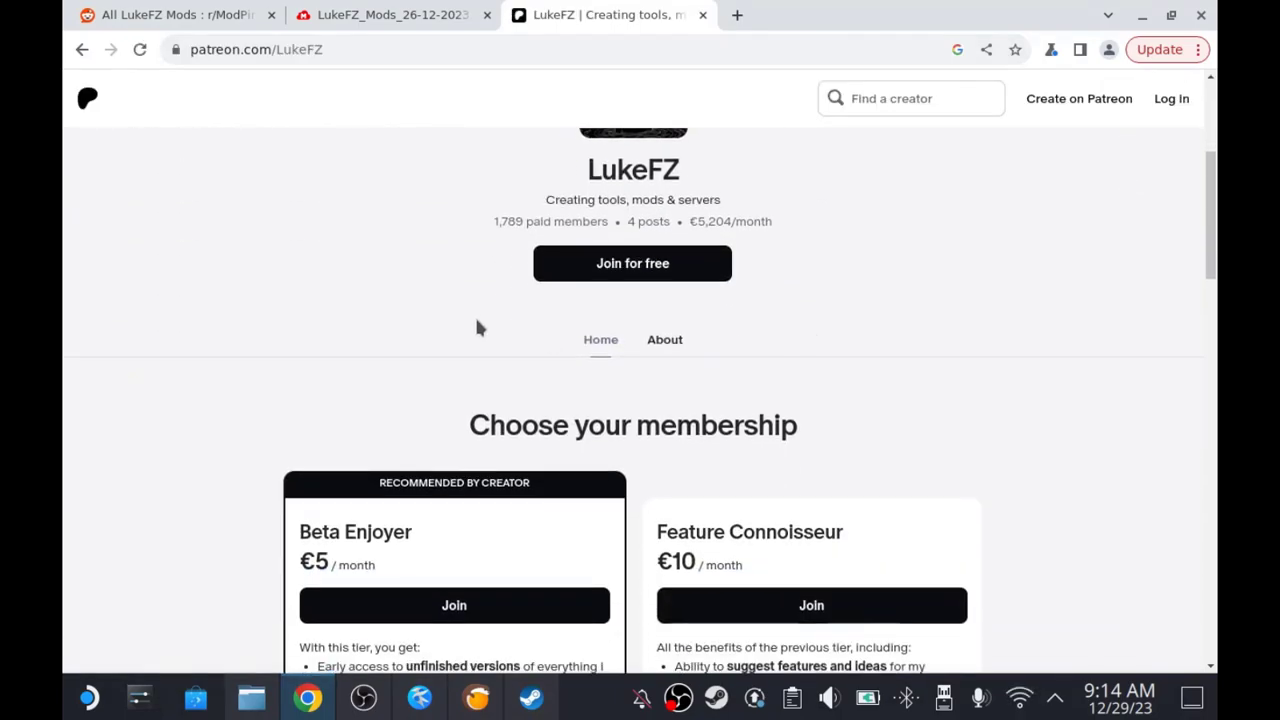
scroll(646, 305, up, 4)
scroll(316, 320, down, 2)
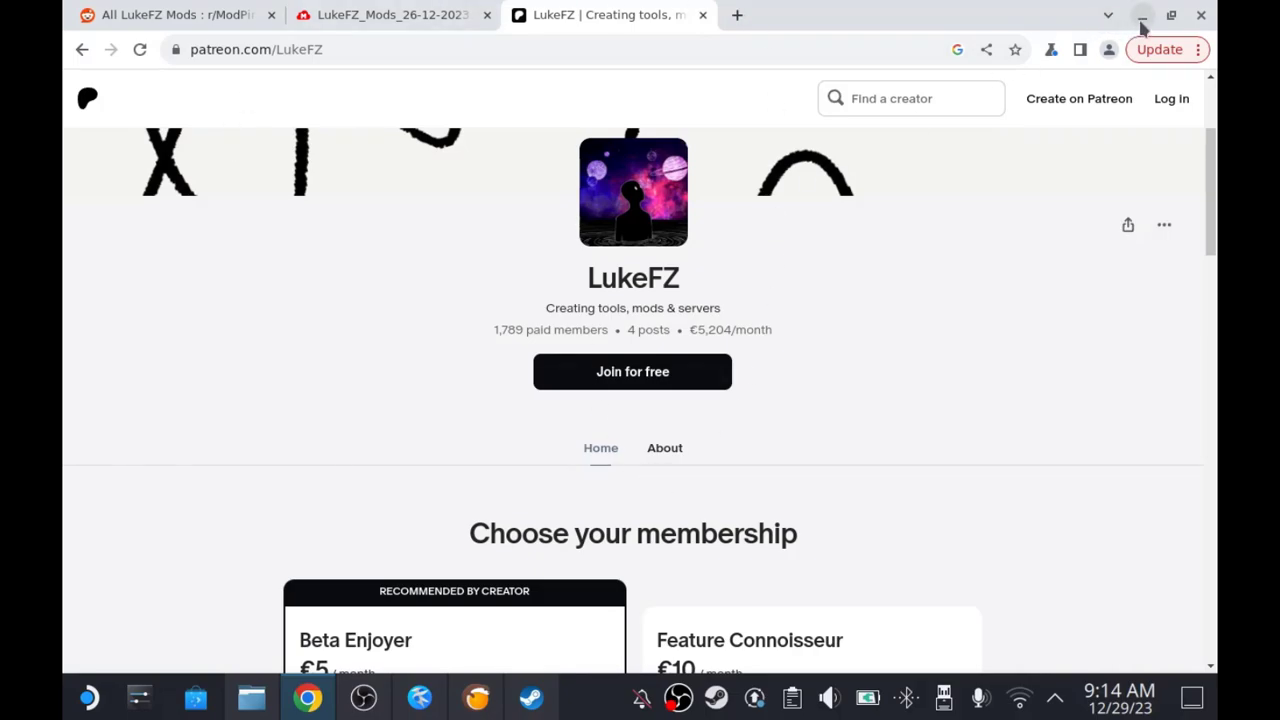
scroll(388, 342, up, 2)
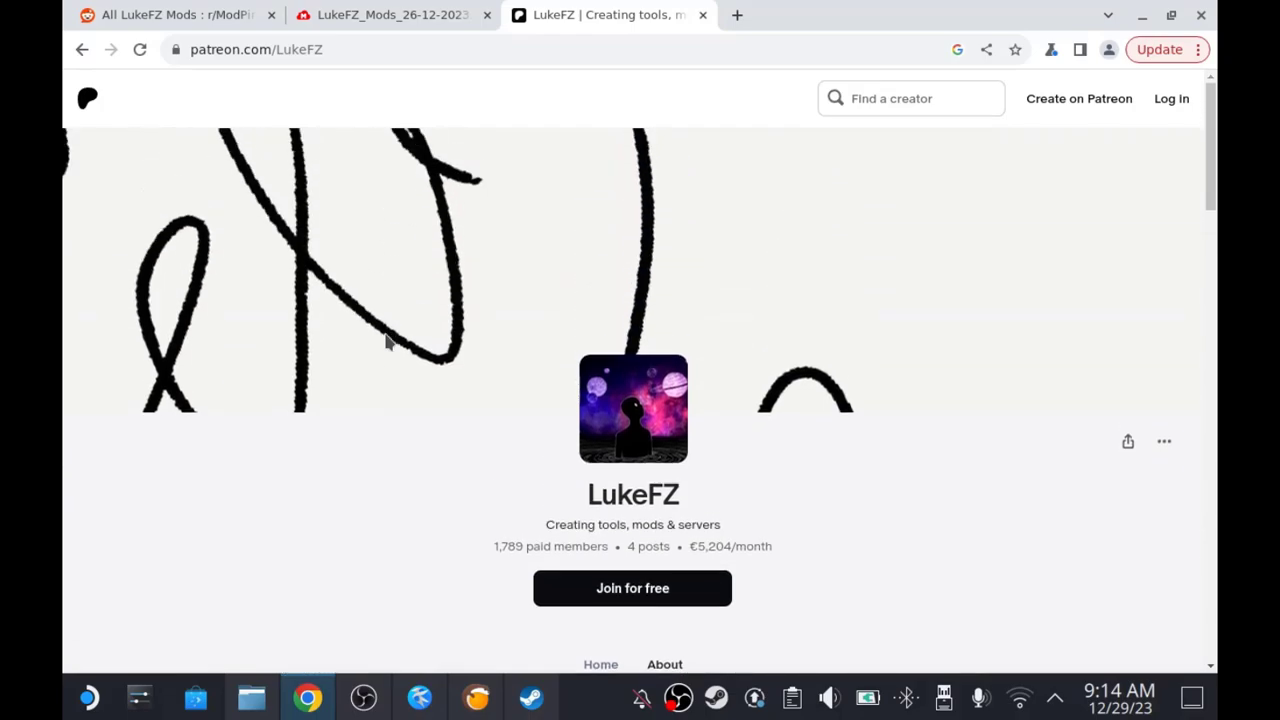
key(ctrl+shift+Tab)
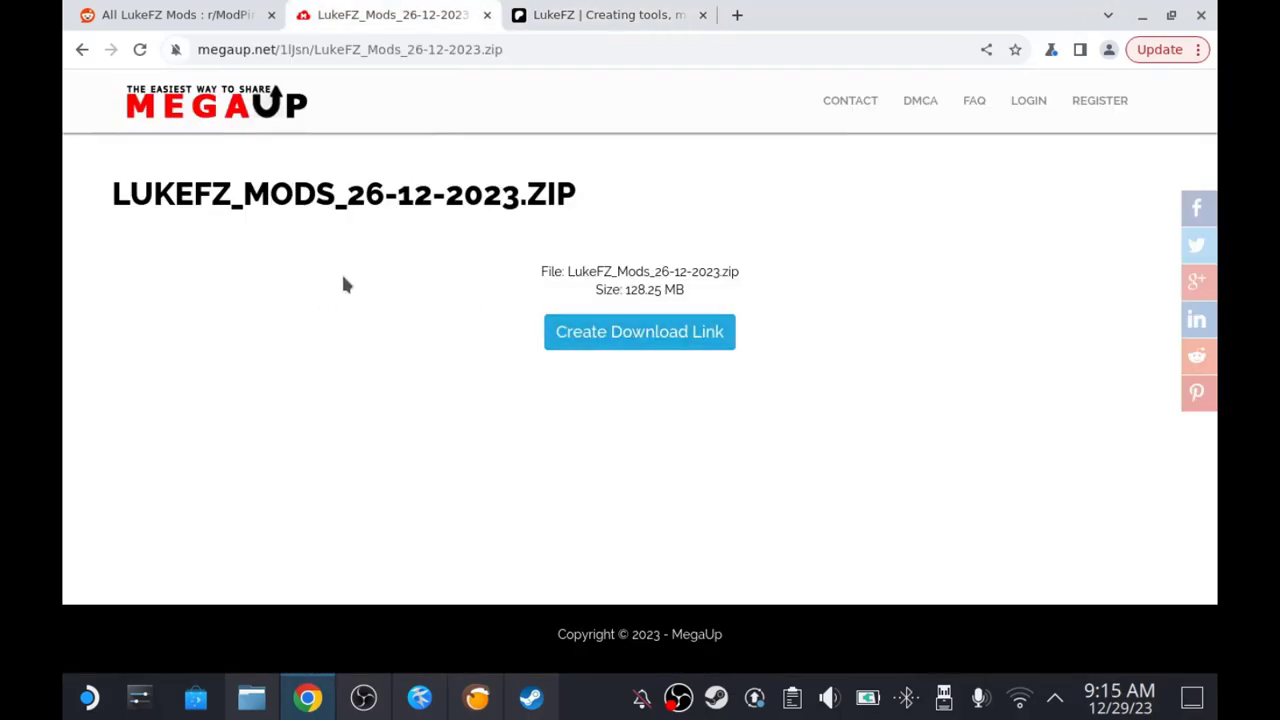
Minimize the browser and open LukeFZ_Mods_26-12-2023.zip in Ark from the desktop
click(1140, 16)
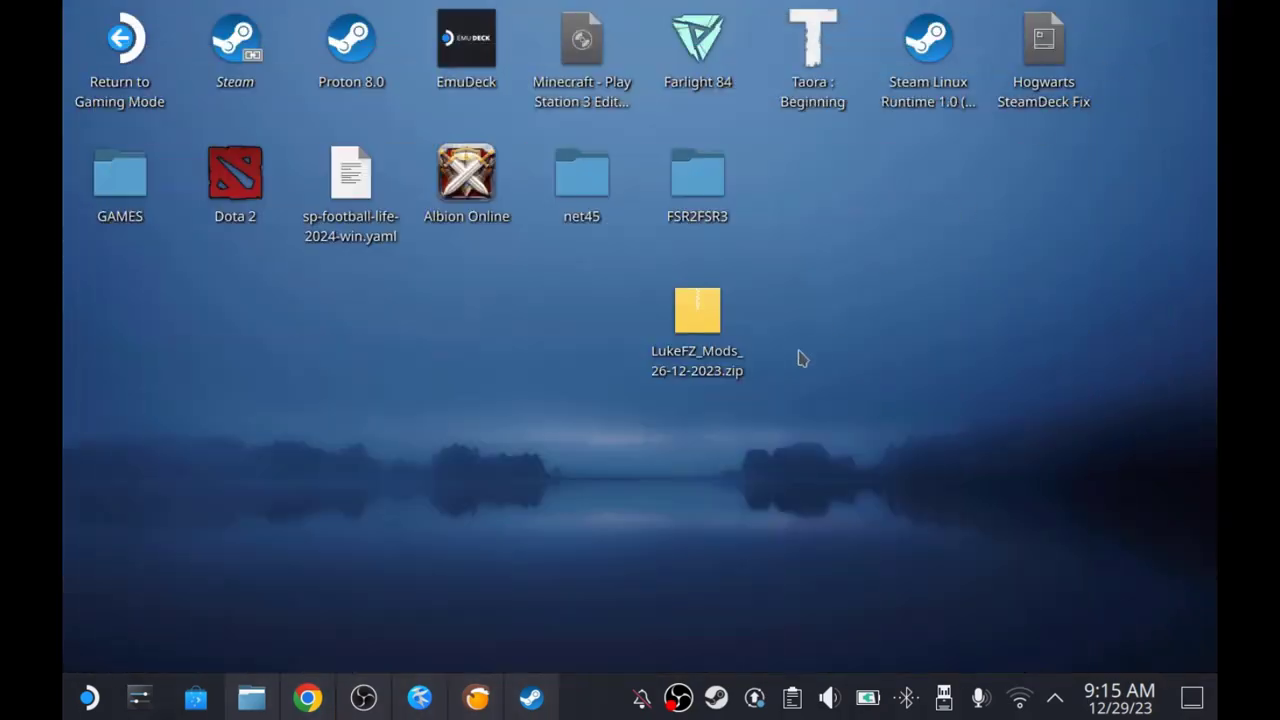
click(710, 345)
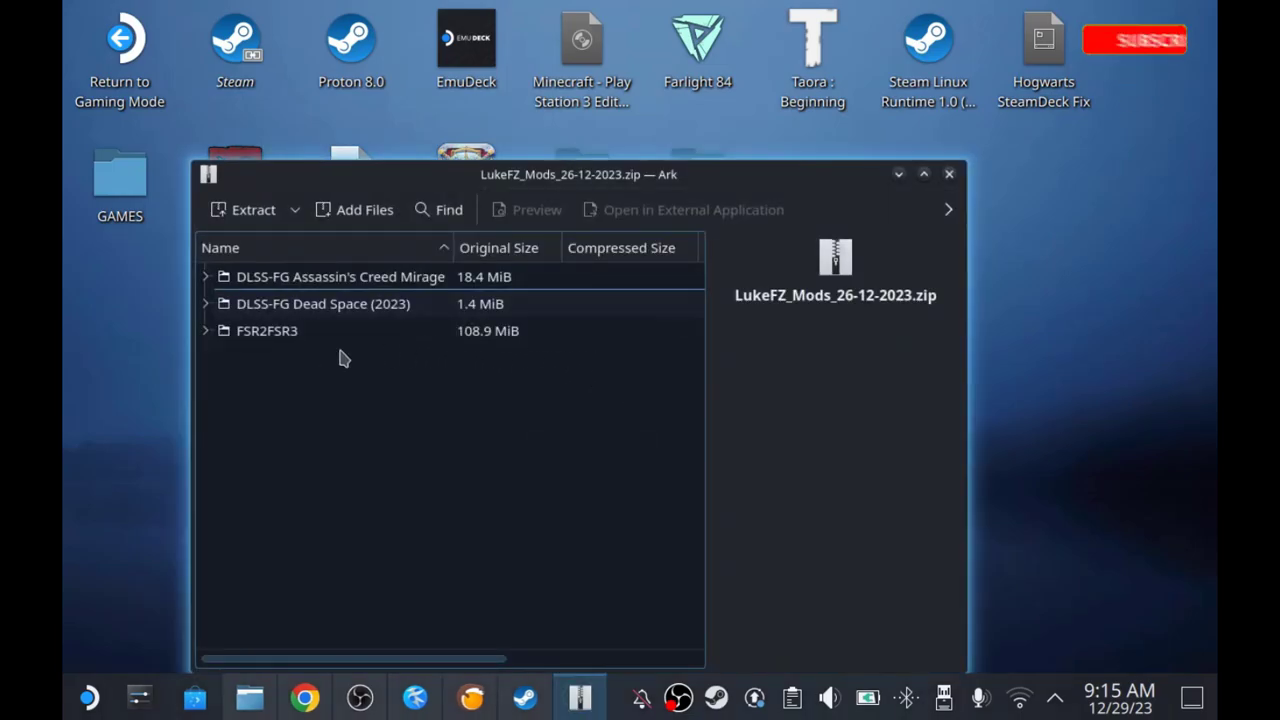
click(949, 174)
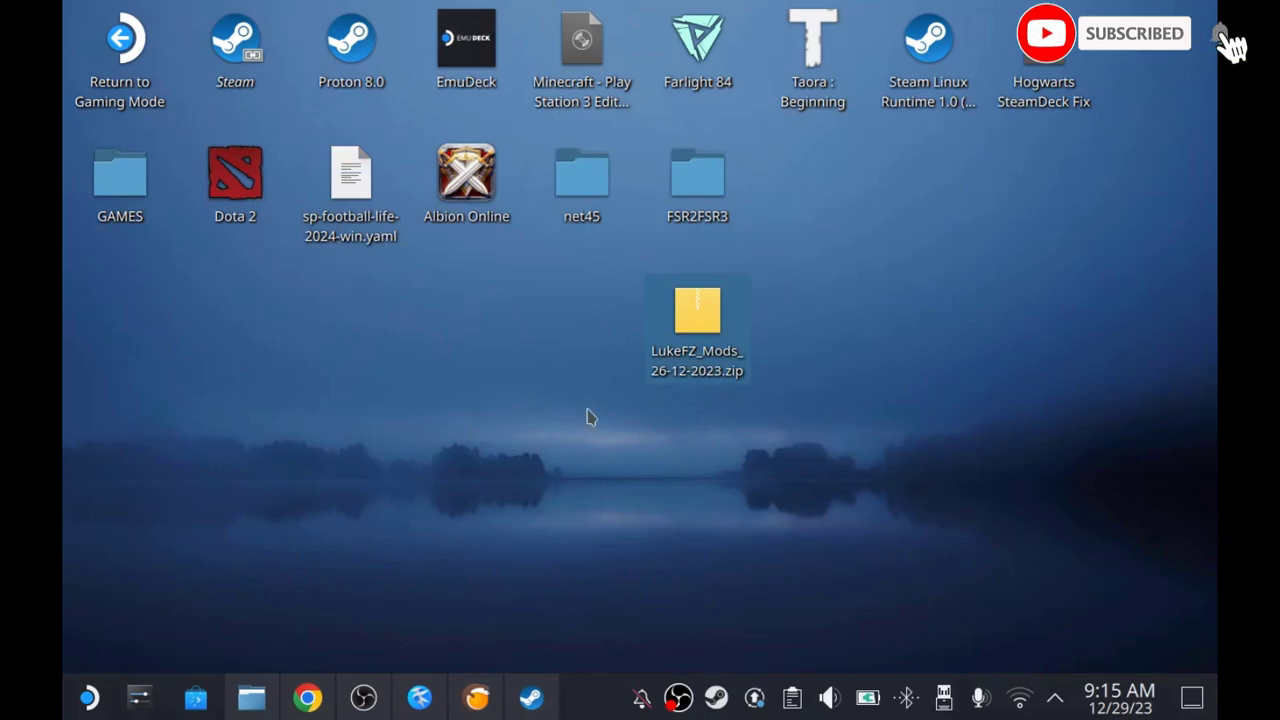
drag(723, 366, 470, 357)
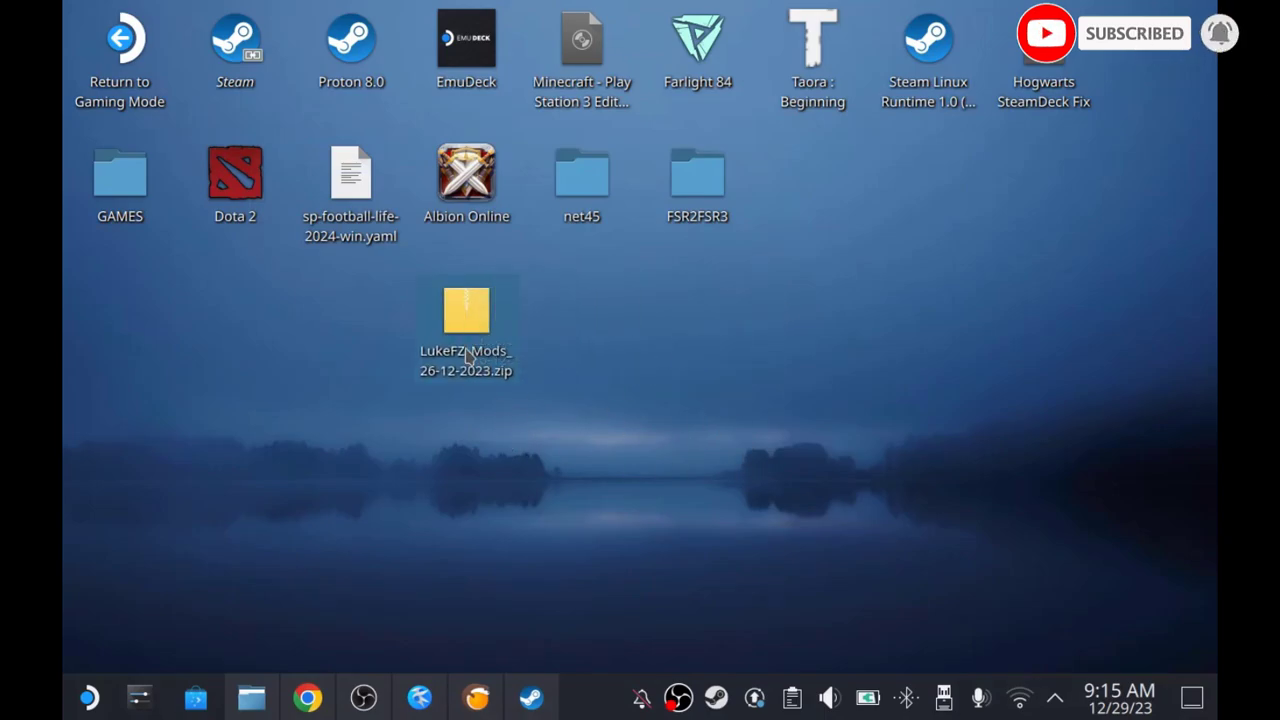
click(470, 357)
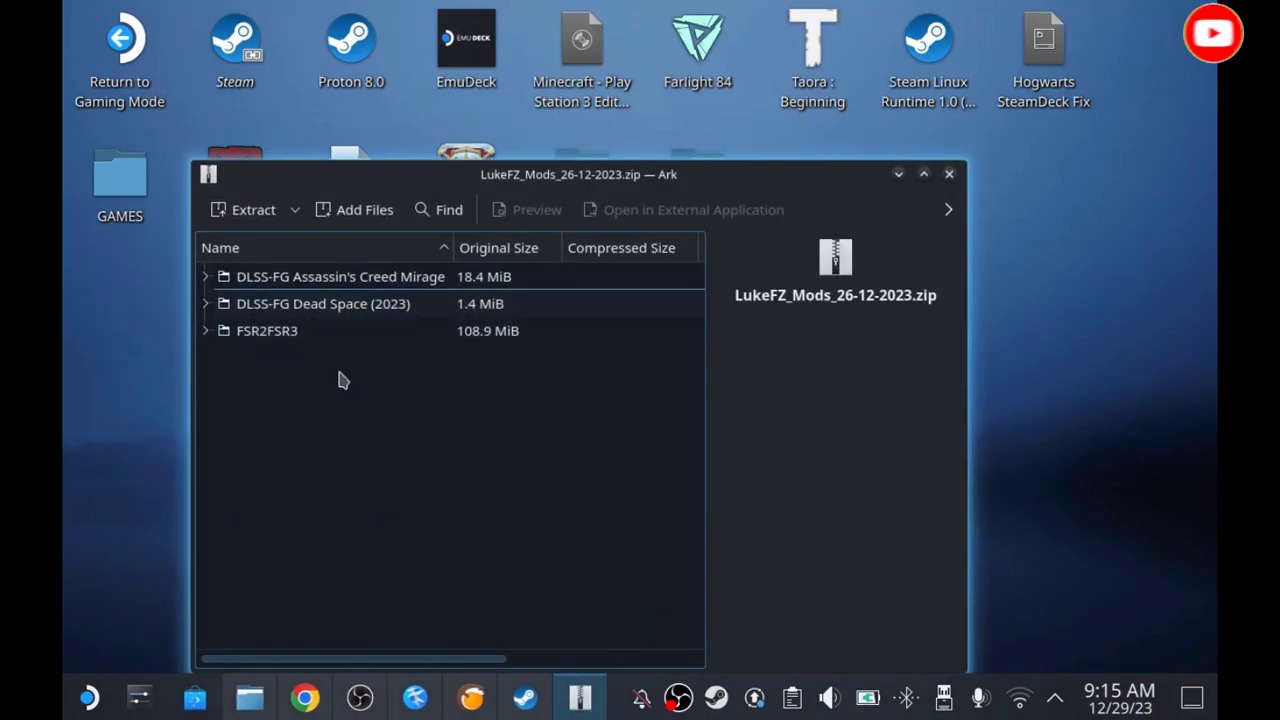
Select the FSR2FSR3 folder among the archive's three entries
drag(257, 389, 302, 292)
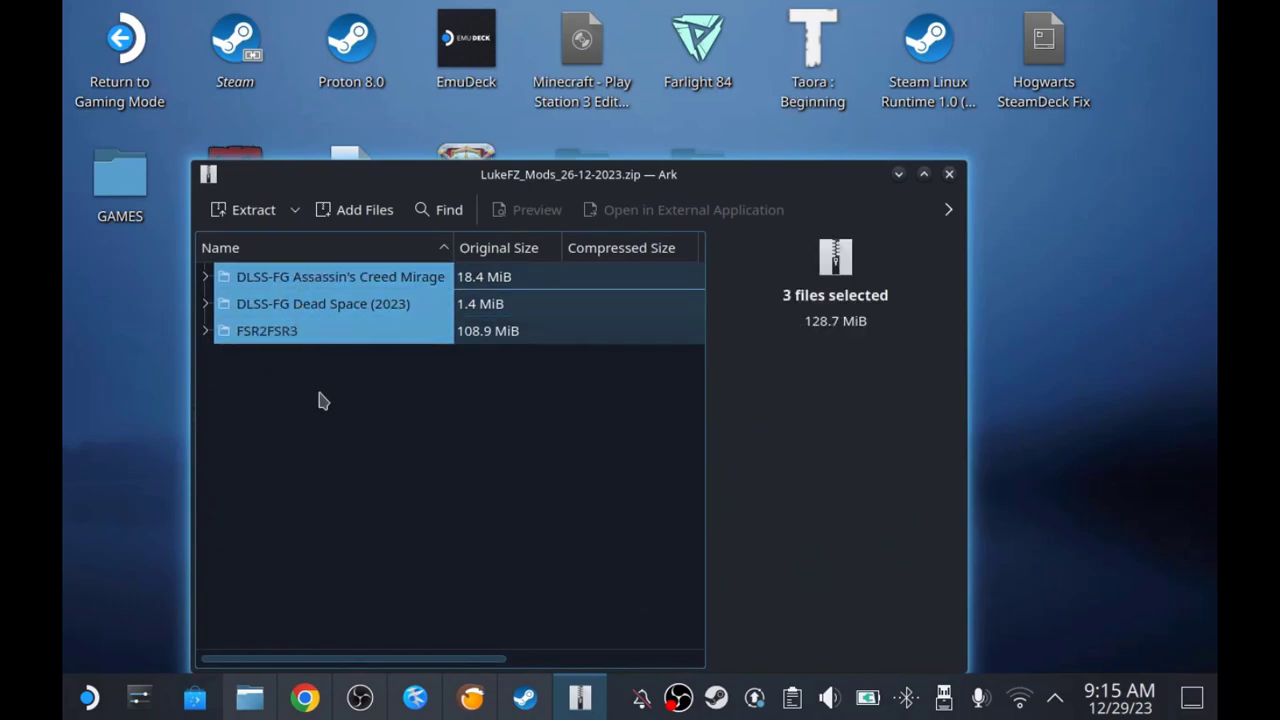
click(322, 400)
click(289, 284)
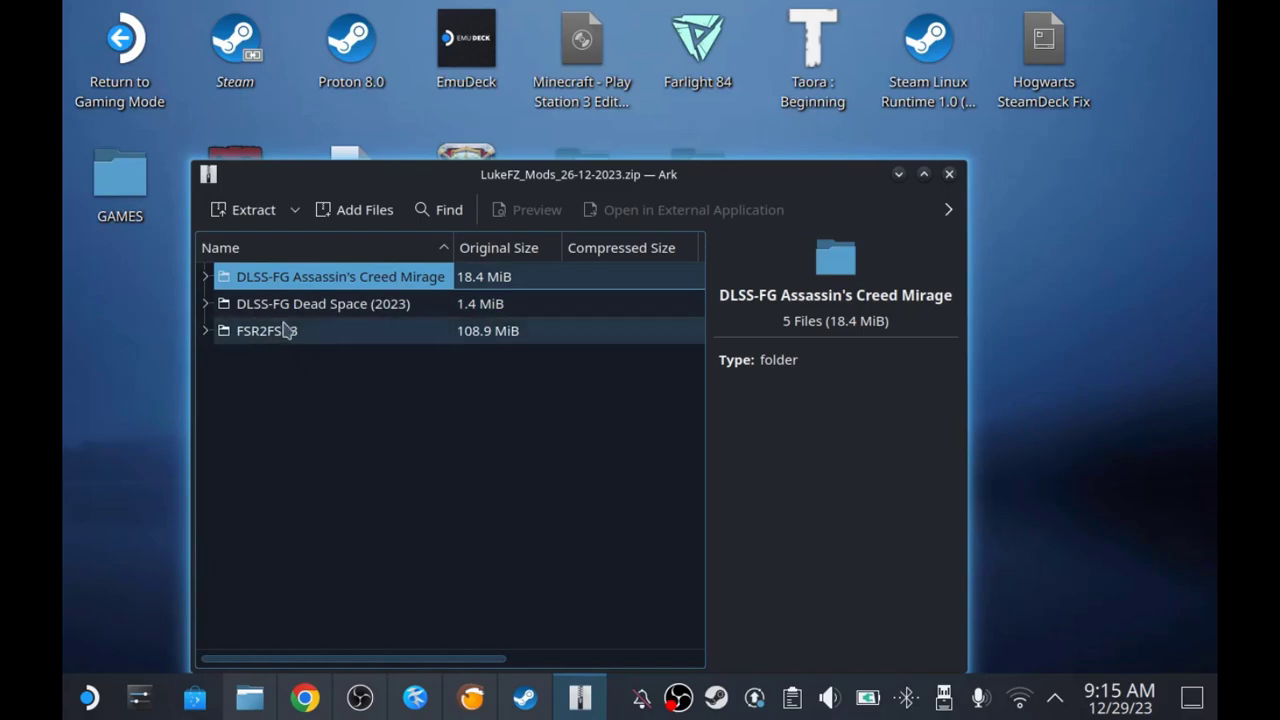
click(300, 308)
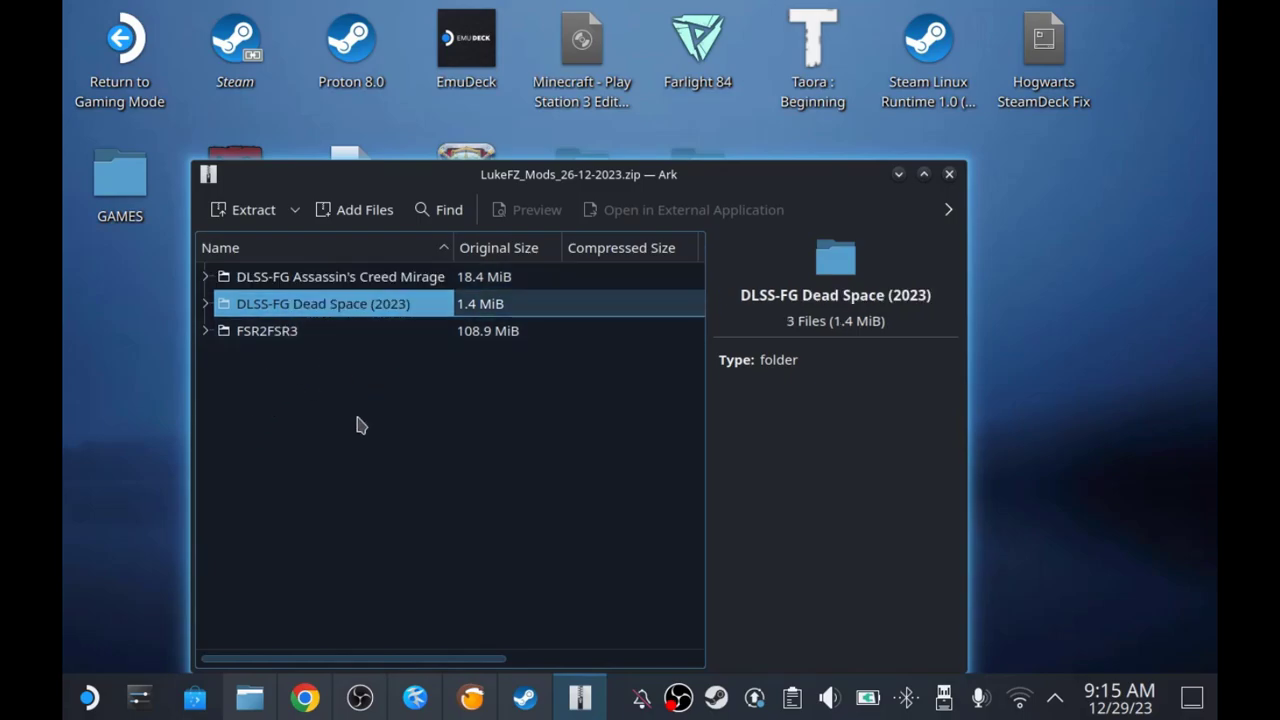
click(265, 331)
Extract FSR2FSR3 to the desktop, overwriting README.txt, and close Ark
drag(511, 184, 428, 108)
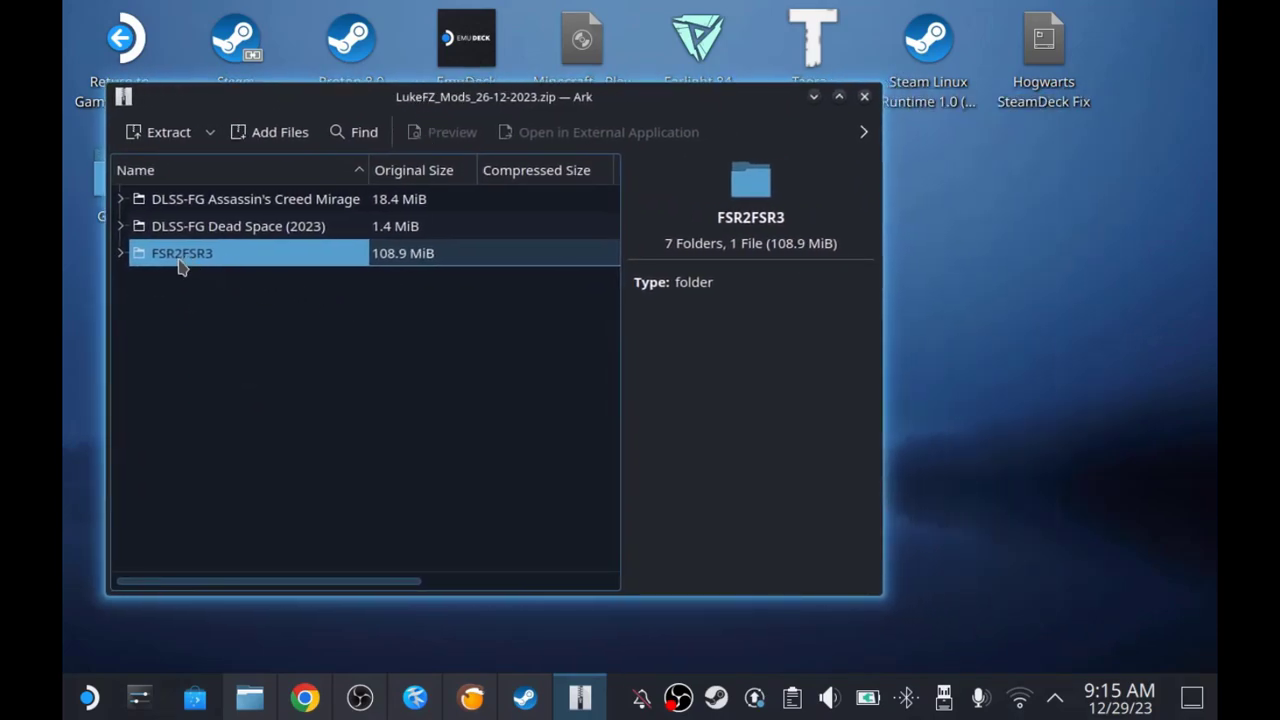
drag(181, 266, 1022, 327)
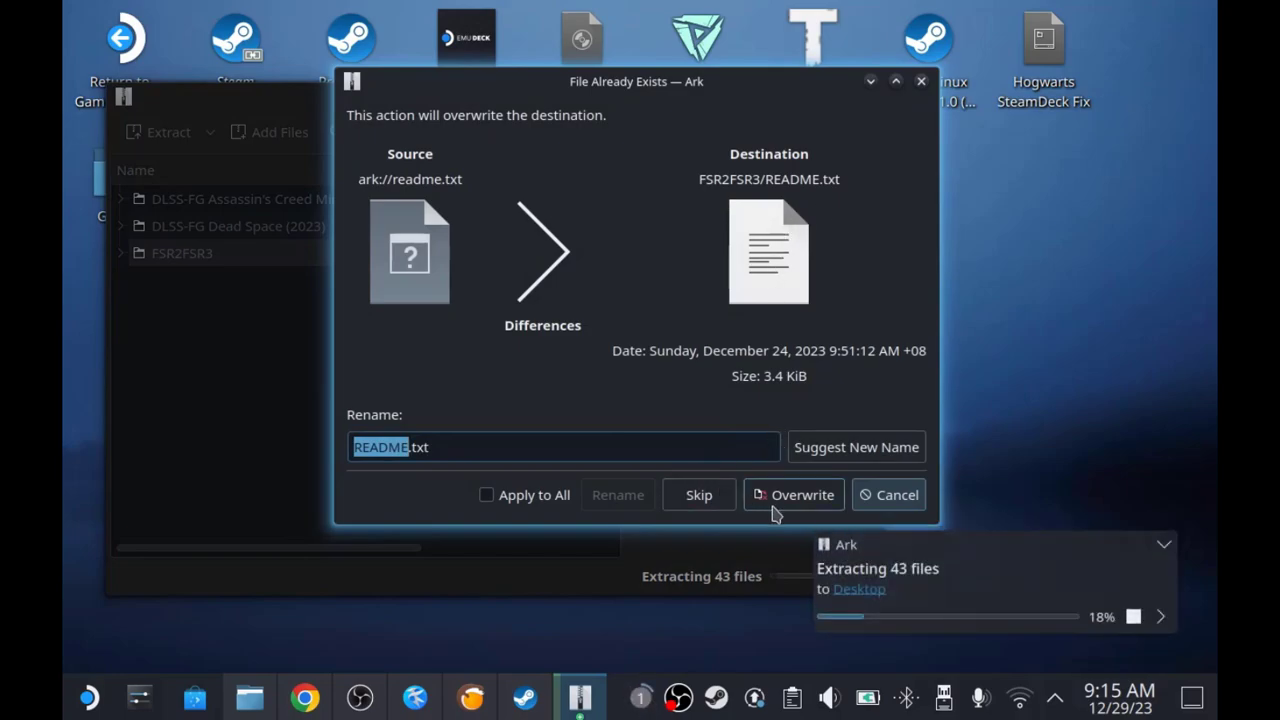
click(773, 507)
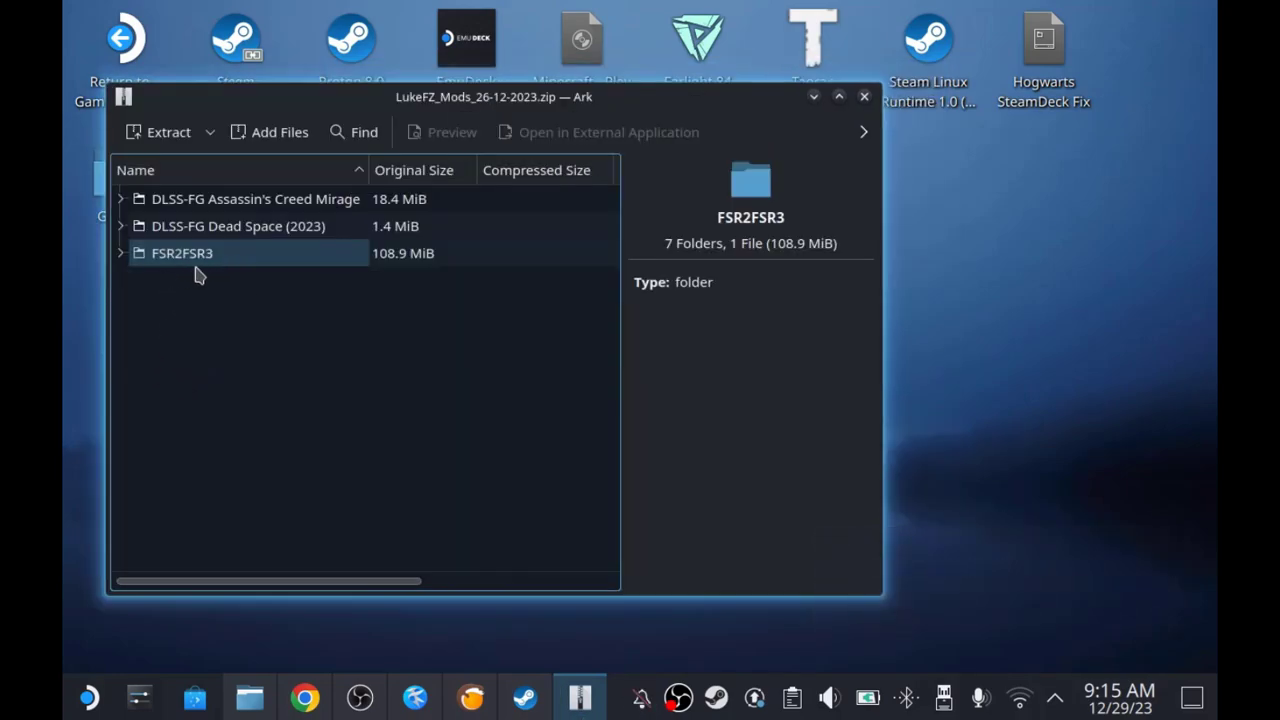
click(864, 96)
Rearrange the FSR2FSR3 folder and LukeFZ_Mods zip icons, then open FSR2FSR3 in Dolphin
drag(700, 206, 815, 346)
drag(476, 340, 671, 264)
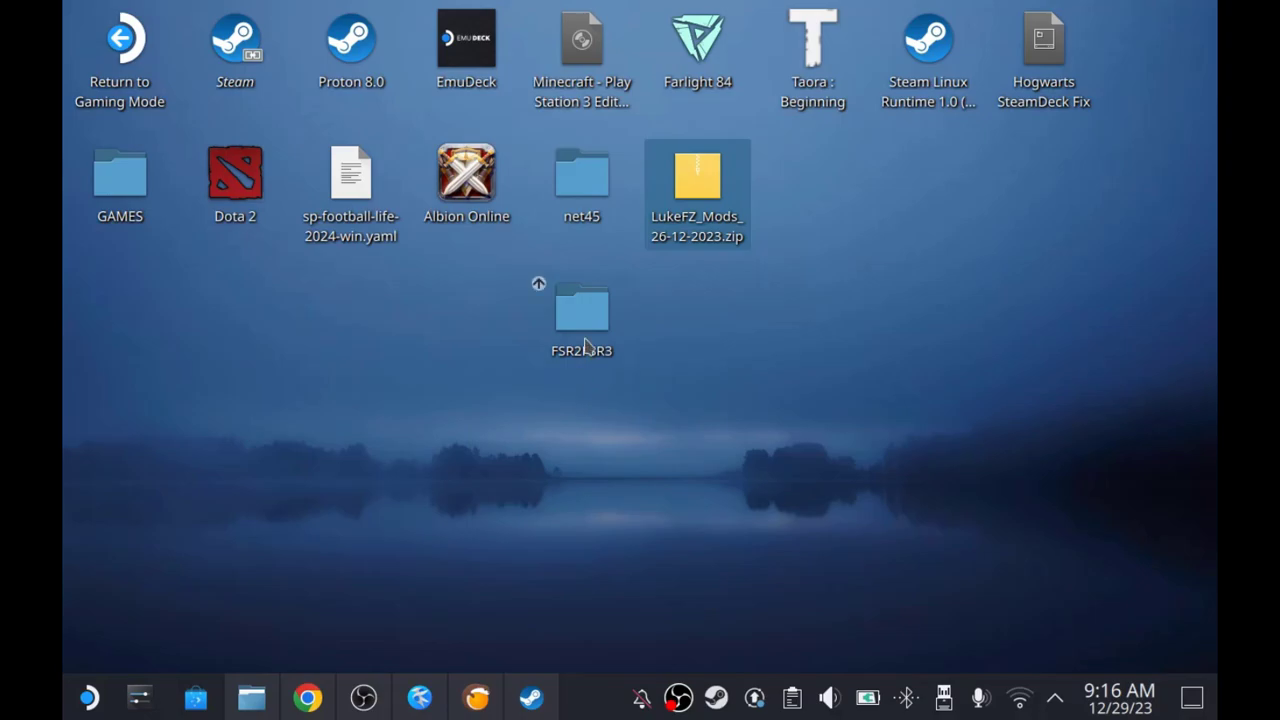
drag(586, 346, 587, 347)
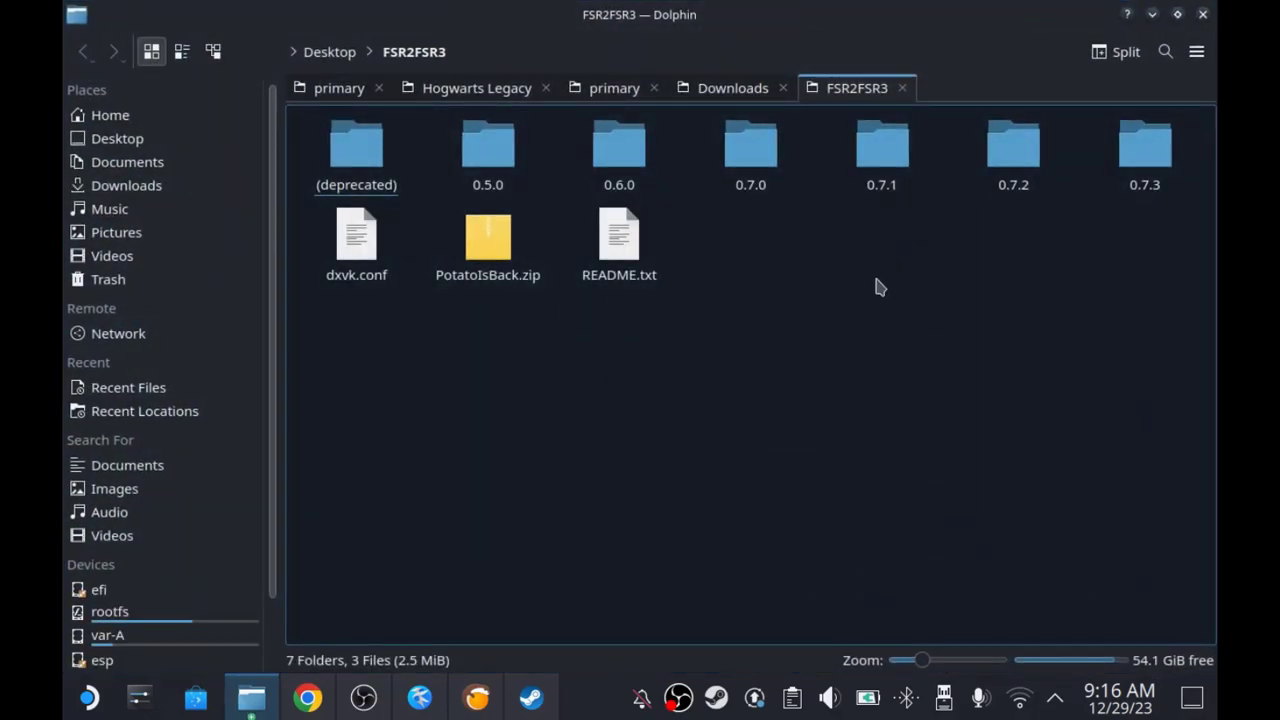
Open the 0.7.3 folder and select FSR2FSR3_220.zip
click(490, 170)
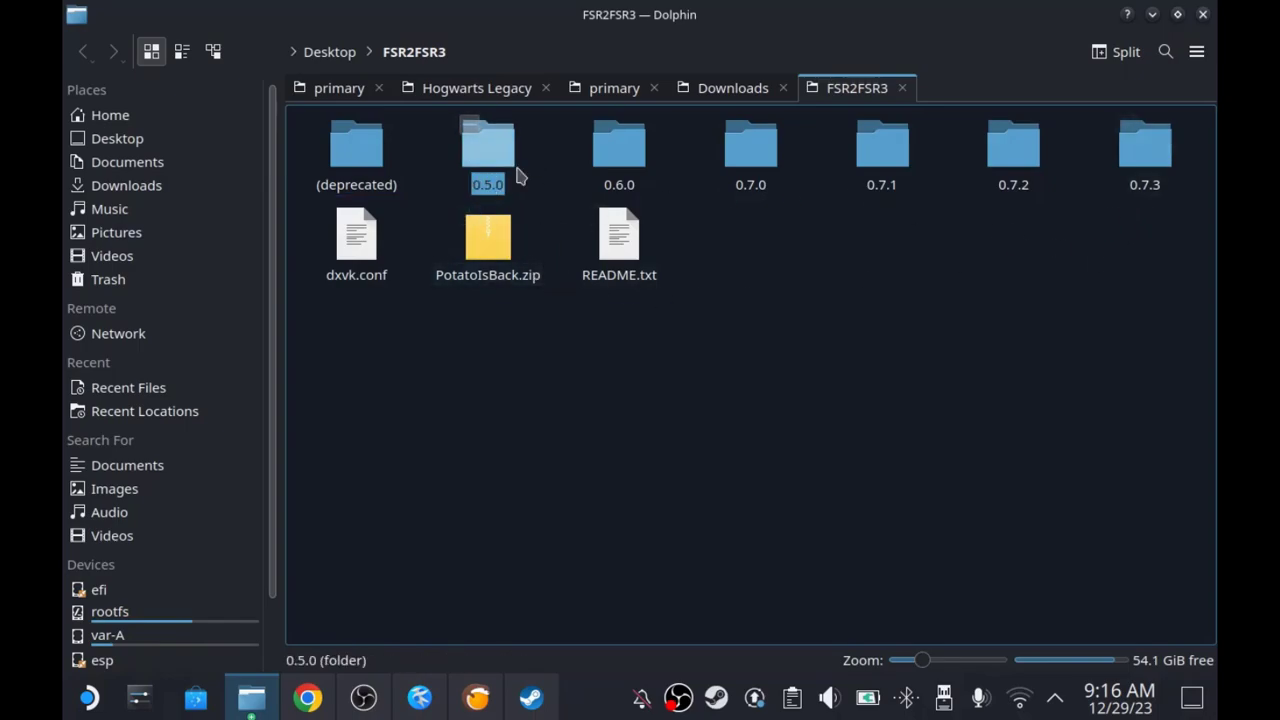
click(1147, 165)
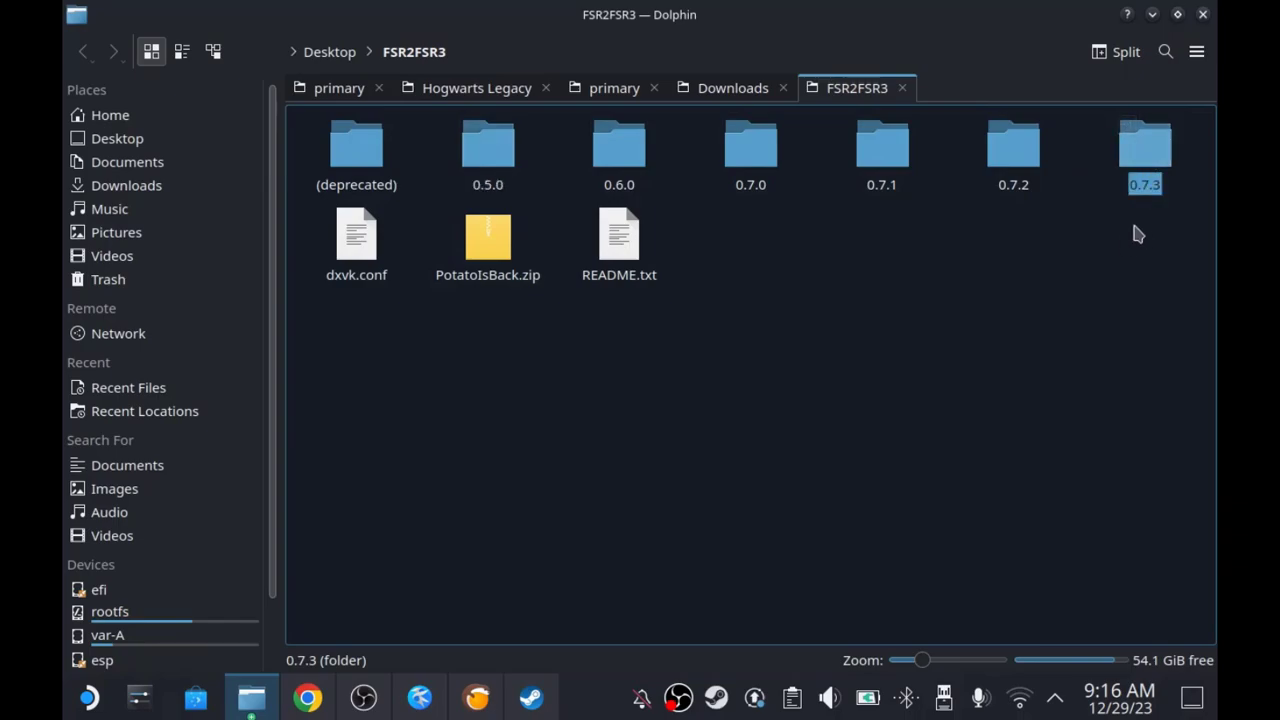
key(F2)
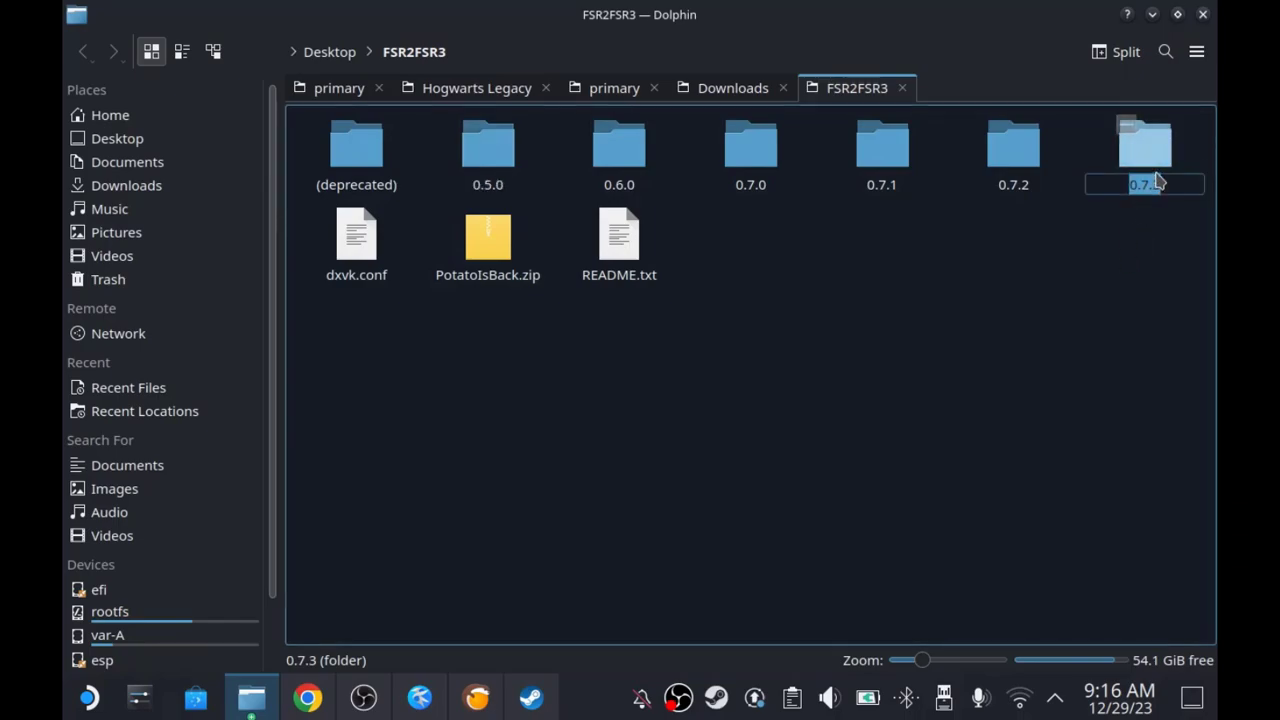
double_click(1150, 160)
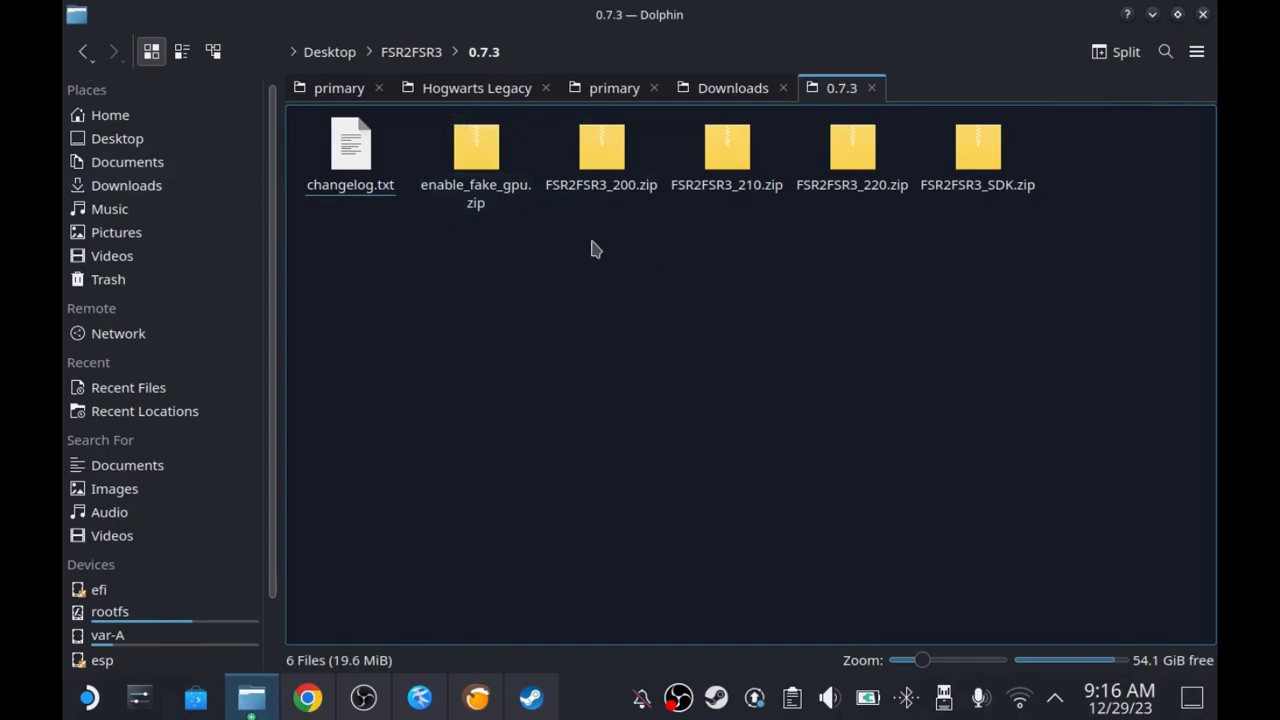
click(93, 62)
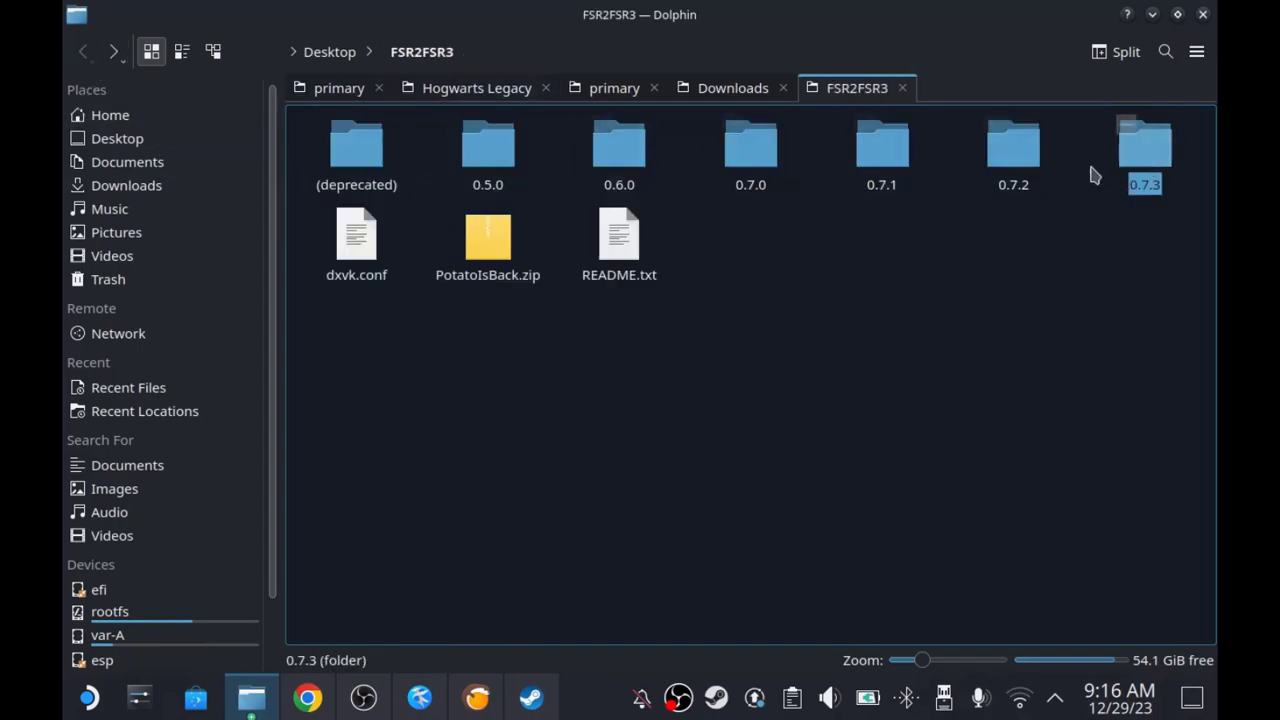
double_click(1148, 168)
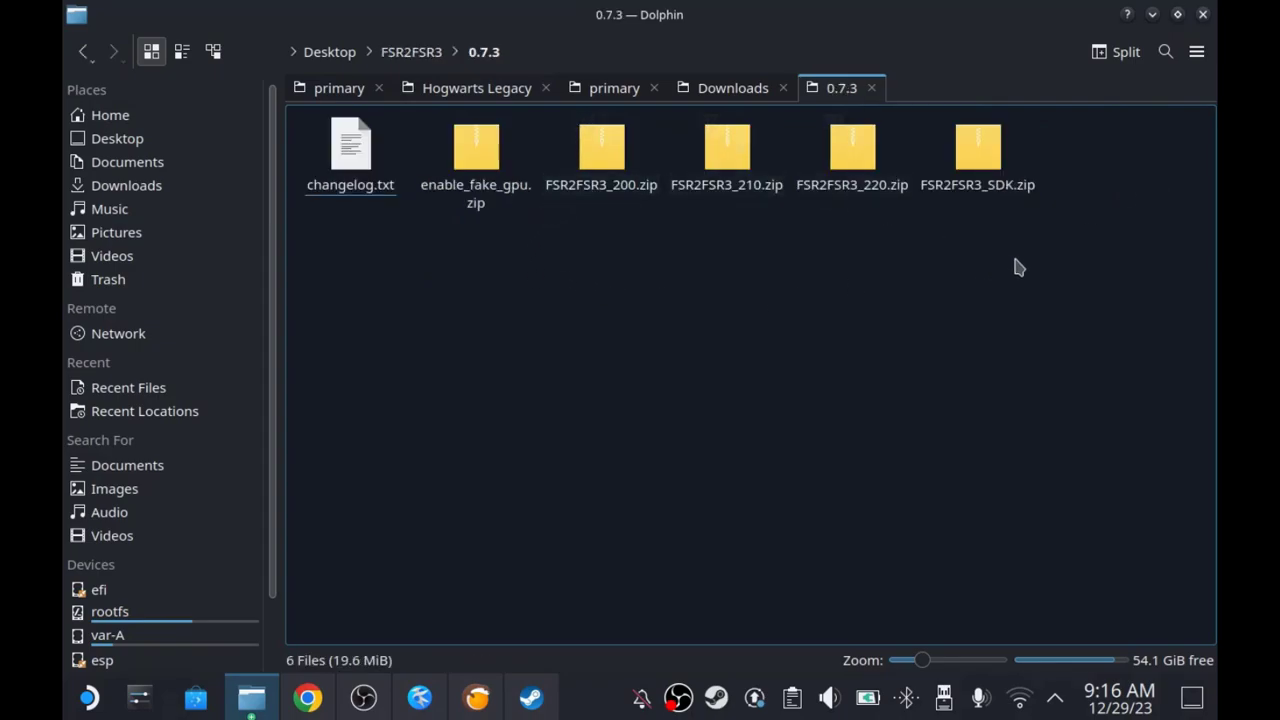
click(870, 180)
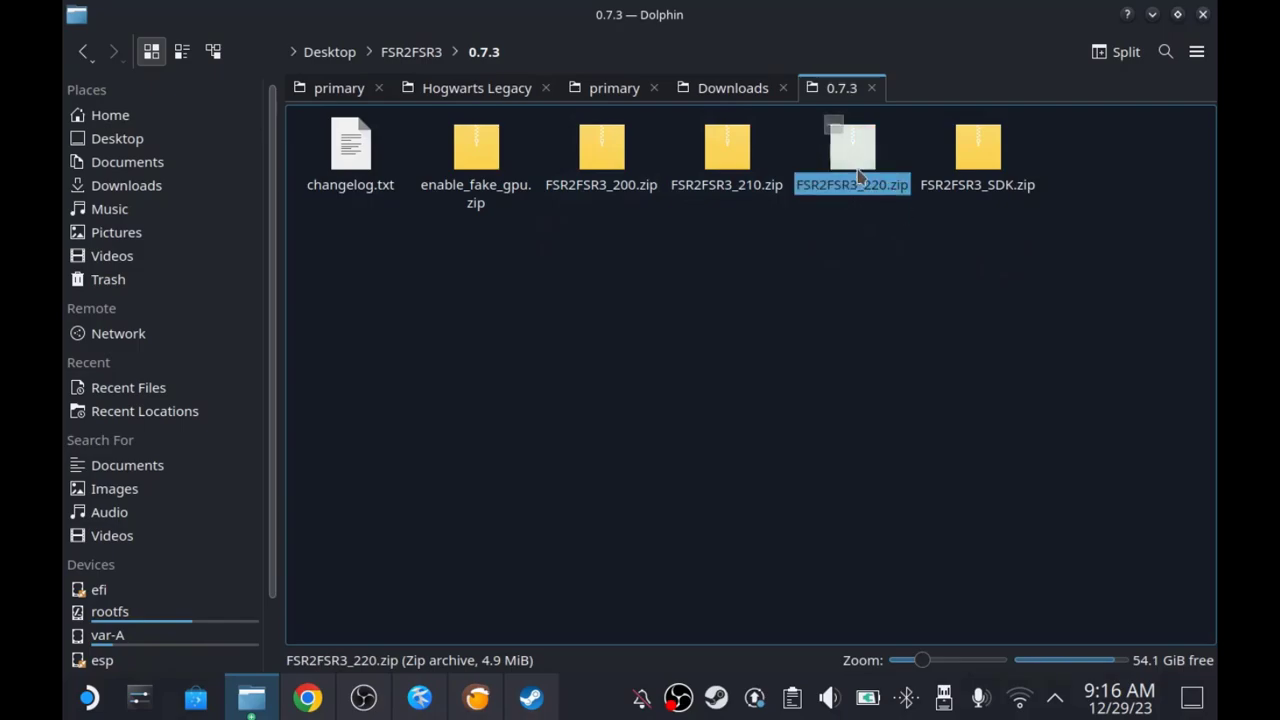
Open FSR2FSR3_220.zip in Ark, select all five files, and minimize Dolphin
double_click(858, 176)
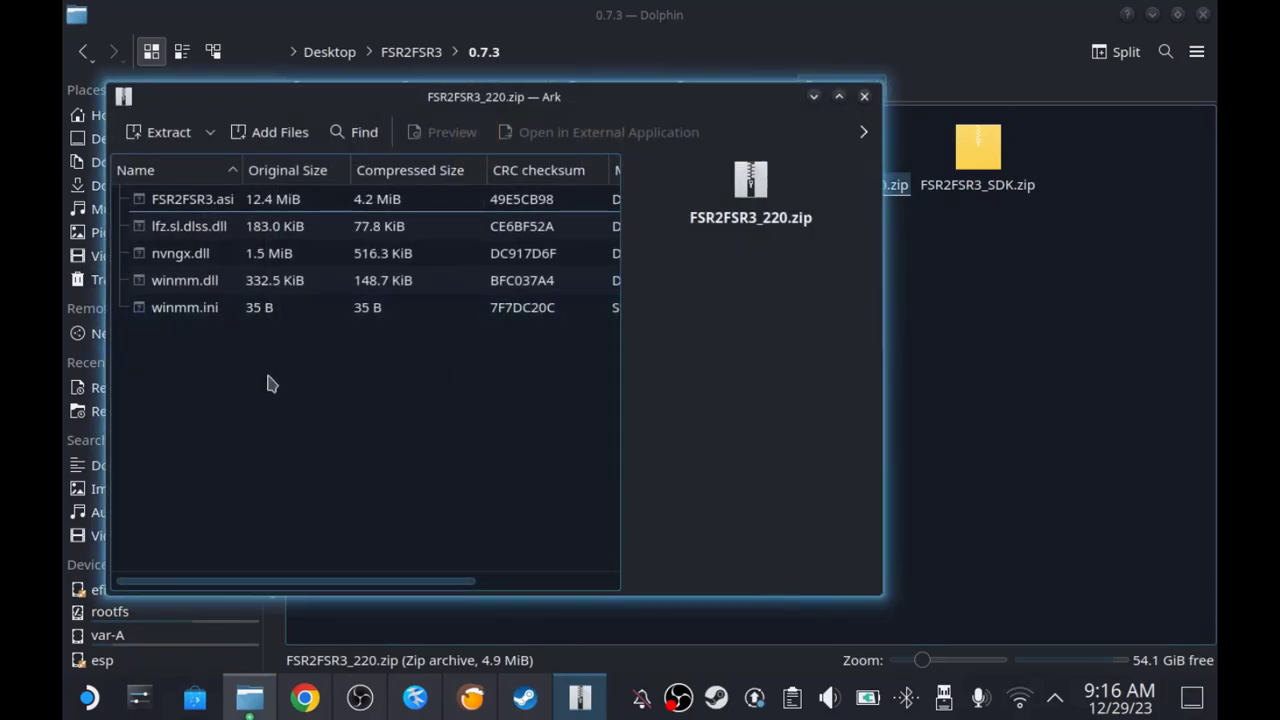
drag(266, 380, 214, 194)
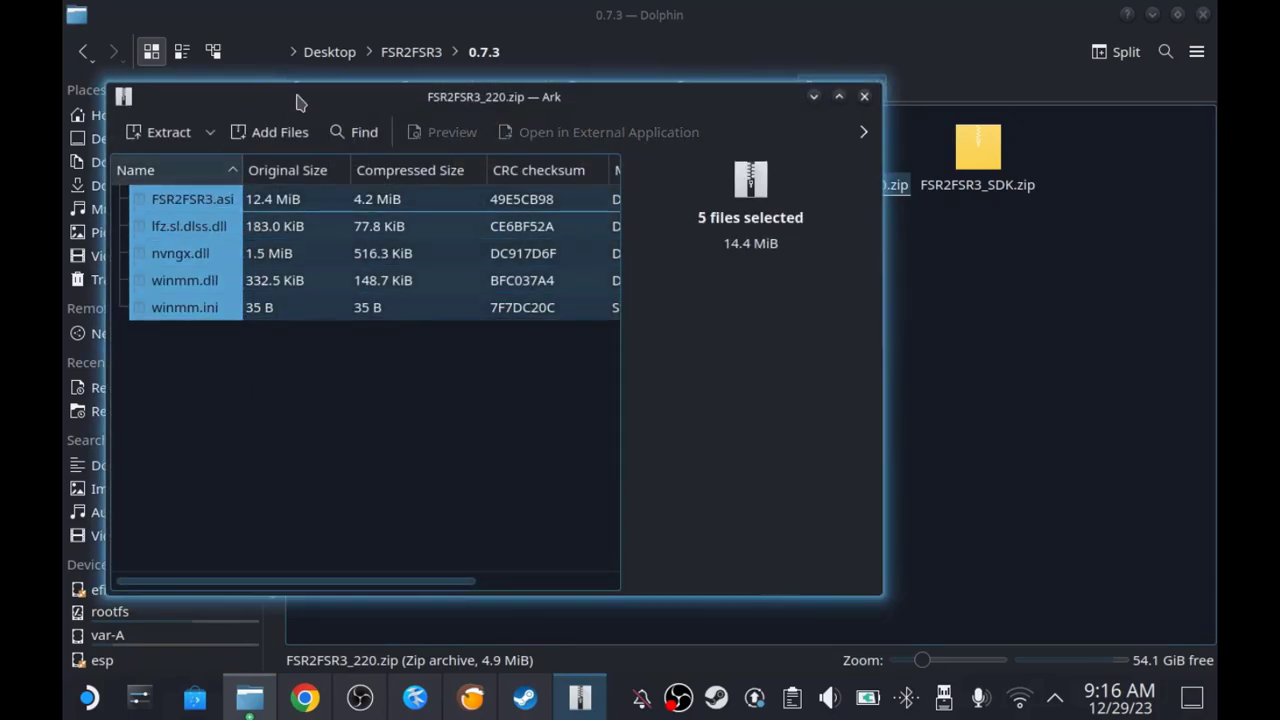
drag(291, 109, 302, 142)
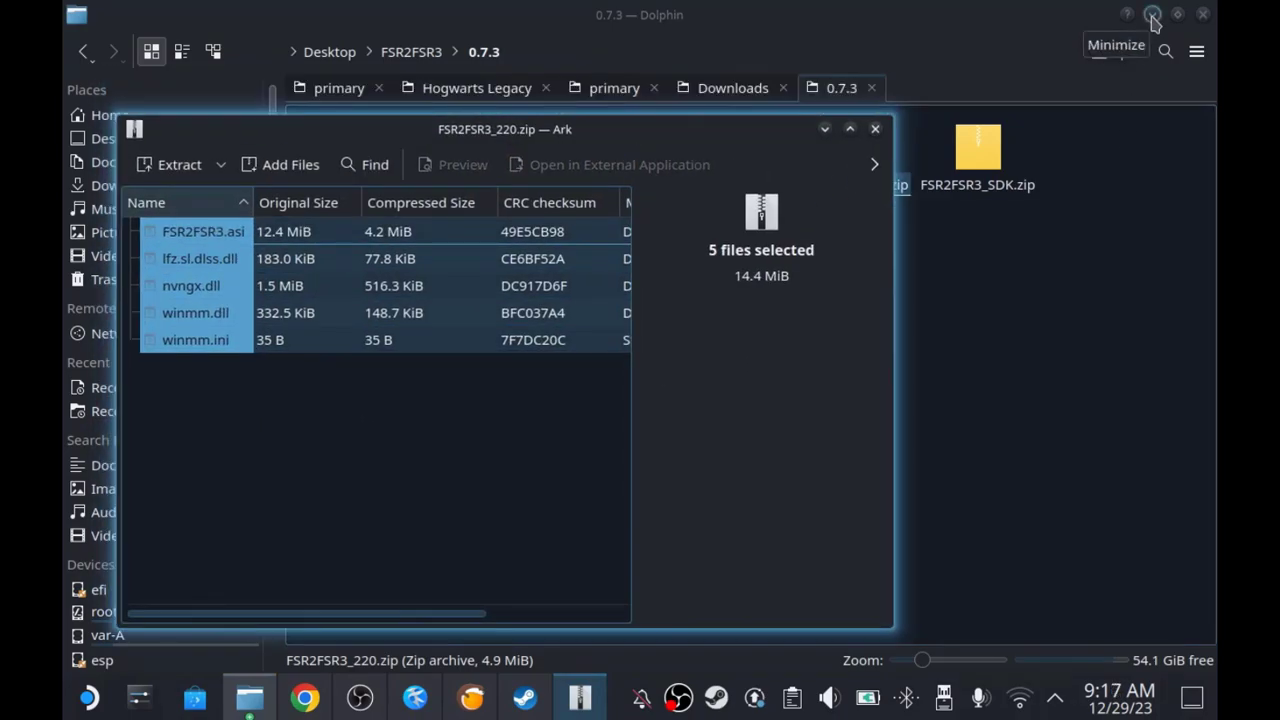
click(1153, 14)
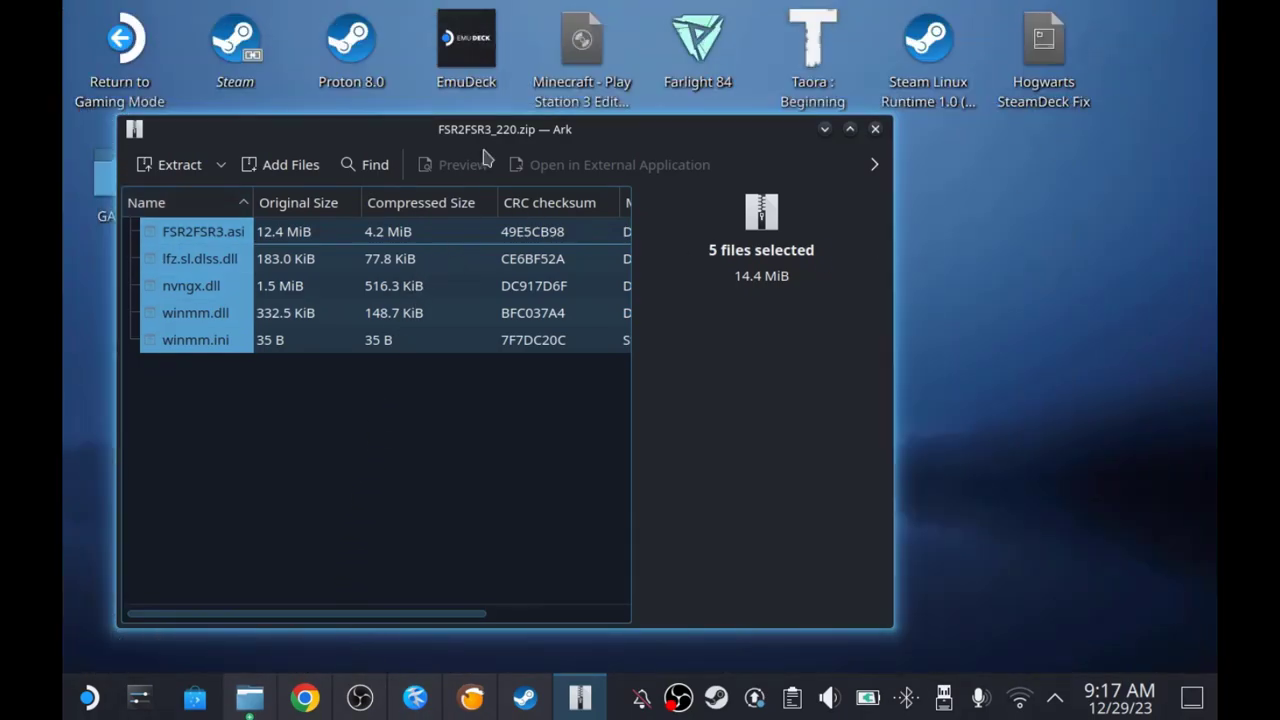
drag(490, 140, 471, 89)
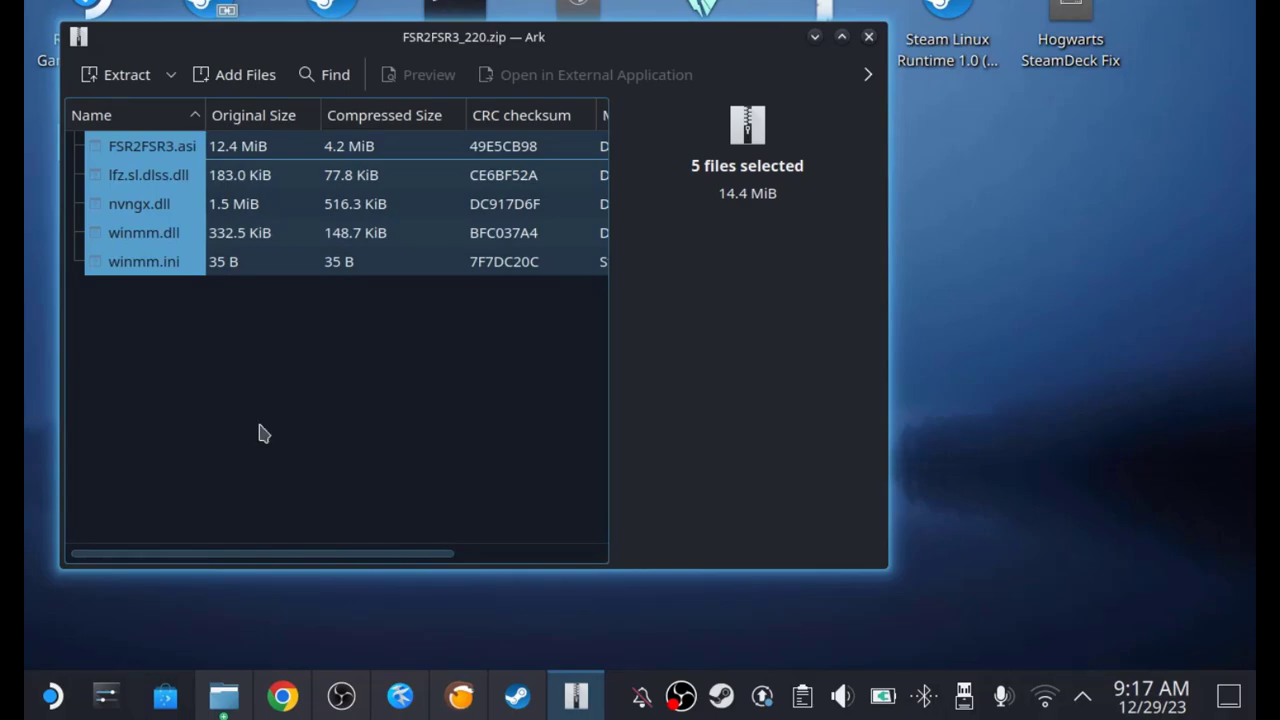
click(173, 272)
shift+click(170, 150)
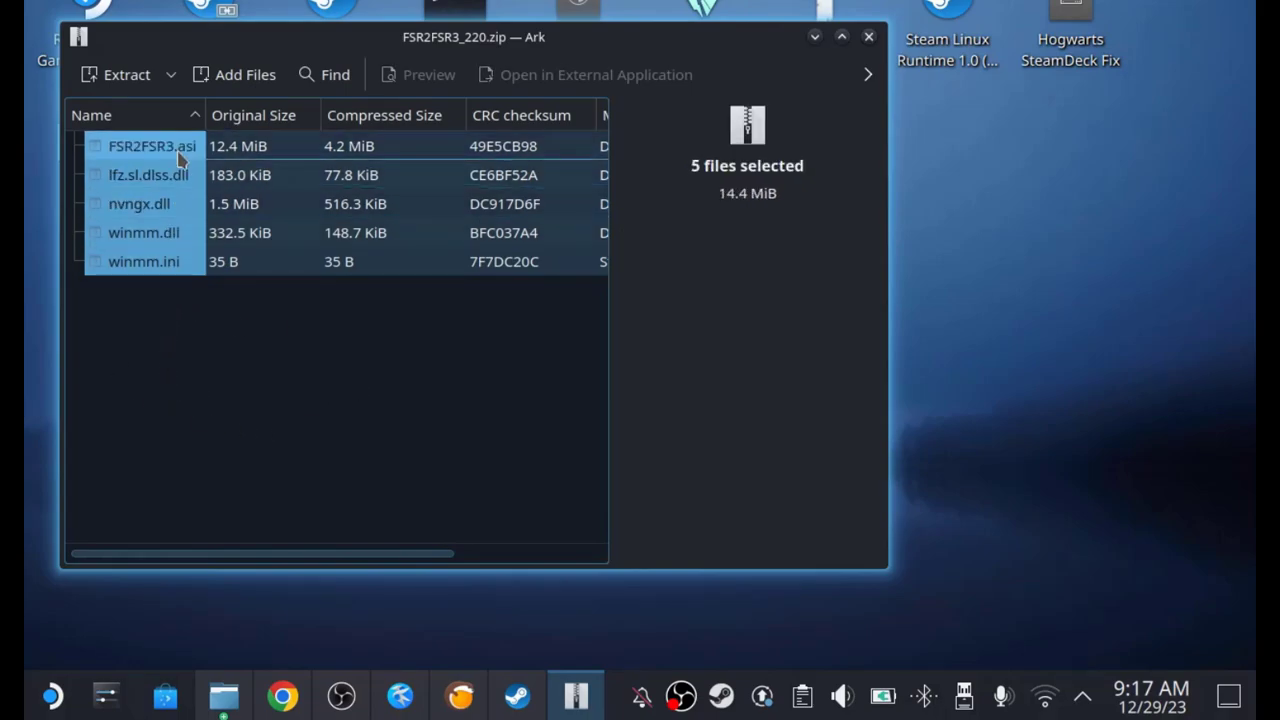